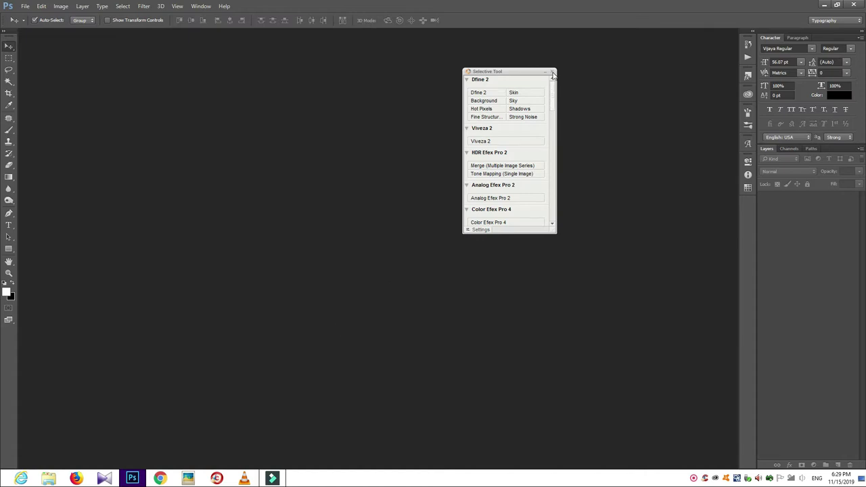
Step: Switch to the Move tool in the empty Photoshop workspace
left_click(9, 46)
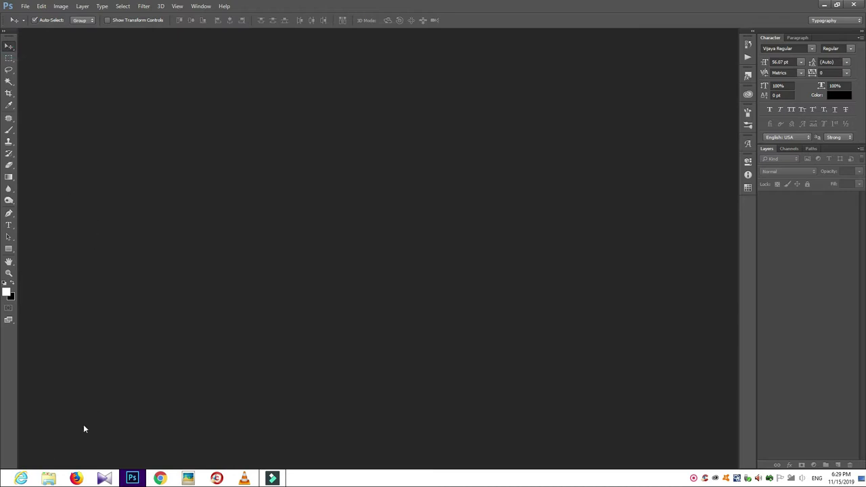
Step: Open IMG_2292.CR2 through Camera Raw and duplicate its Background layer as Background copy
left_click(49, 478)
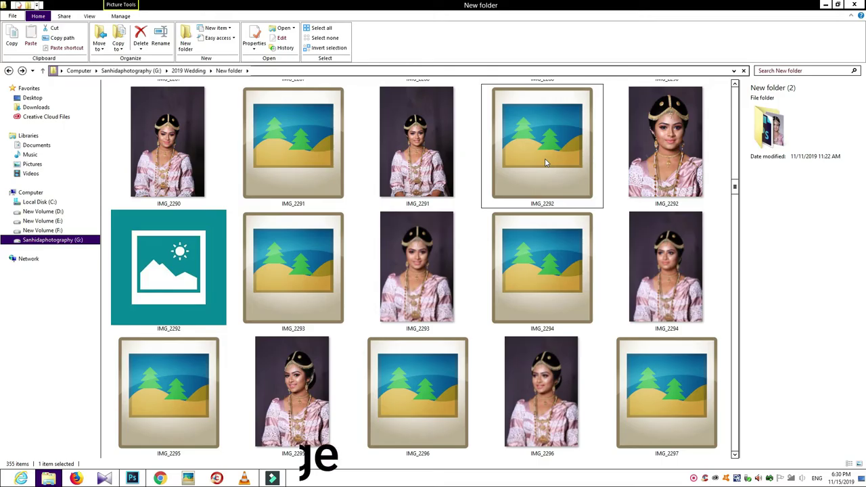
mouse_move(545, 162)
left_mouse_down()
mouse_move(135, 466)
mouse_move(298, 293)
left_mouse_up()
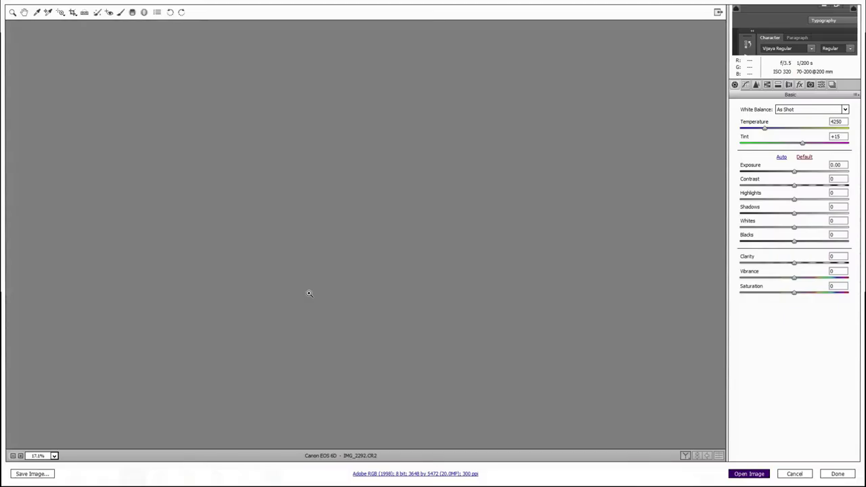
key("Return")
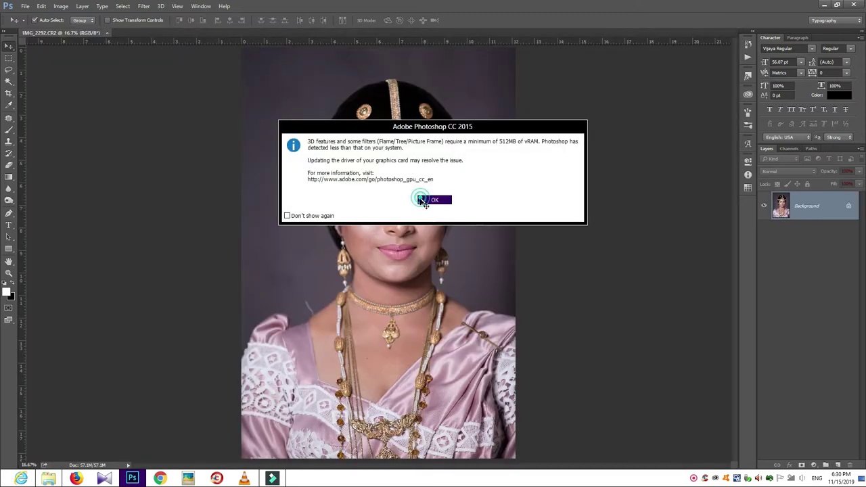
left_click(434, 200)
mouse_move(820, 207)
left_mouse_down()
mouse_move(833, 264)
mouse_move(838, 466)
left_mouse_up()
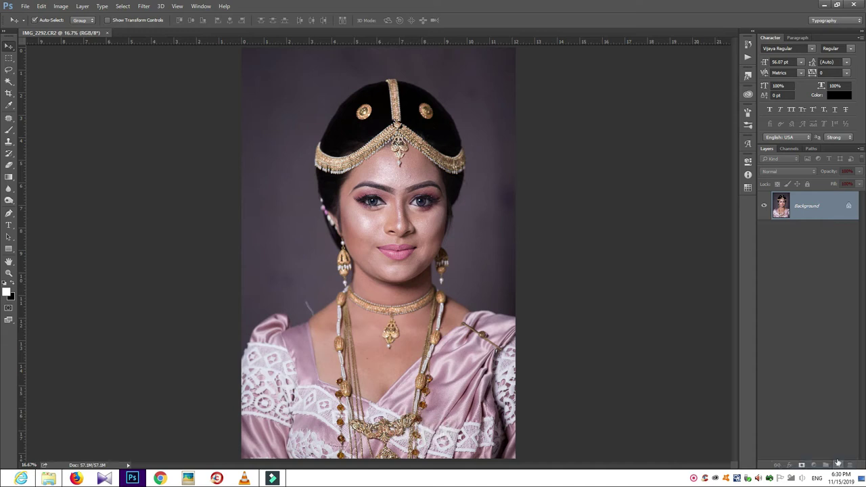
left_click(145, 7)
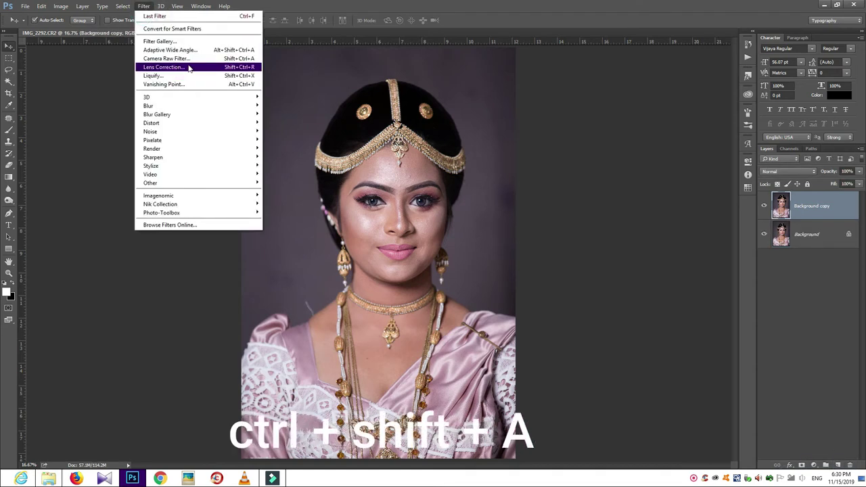
Step: Apply Camera Raw Filter with Exposure +0.15, Highlights −13, Shadows +33, Blacks +8, Clarity 20
left_click(226, 59)
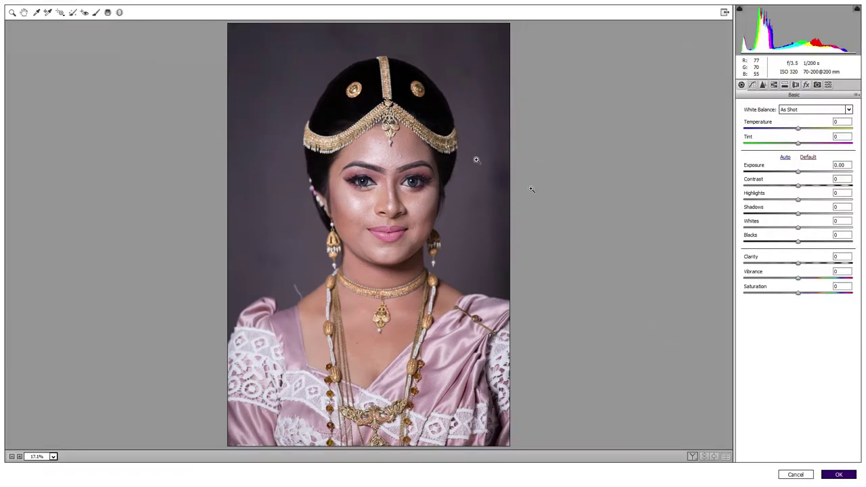
left_click(799, 173)
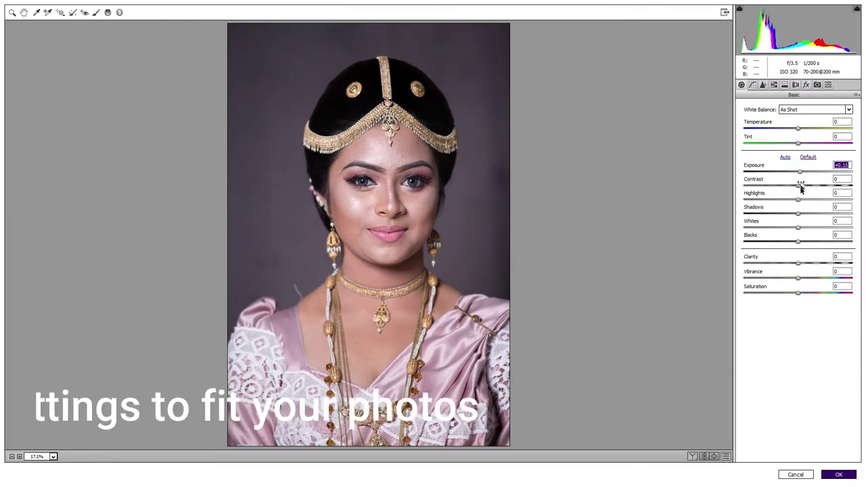
mouse_move(796, 200)
left_mouse_down()
mouse_move(796, 212)
mouse_move(816, 214)
left_mouse_up()
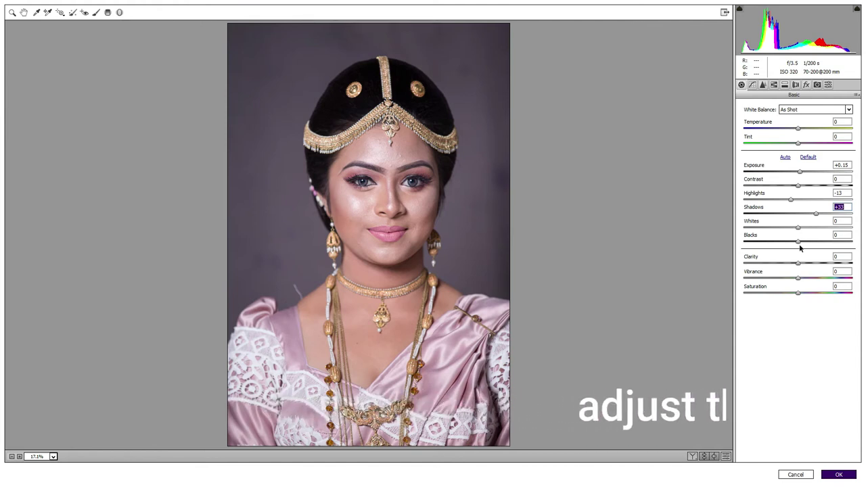
left_click_drag(799, 242, 804, 243)
left_click(837, 256)
type("20")
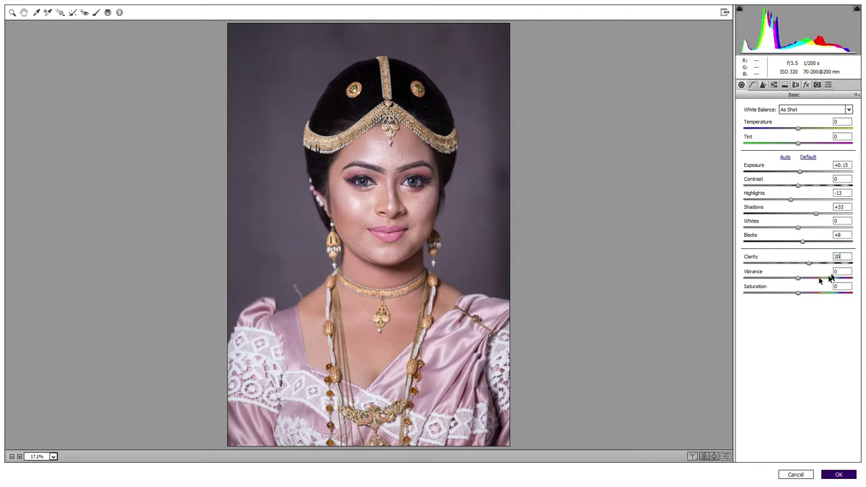
left_click(752, 85)
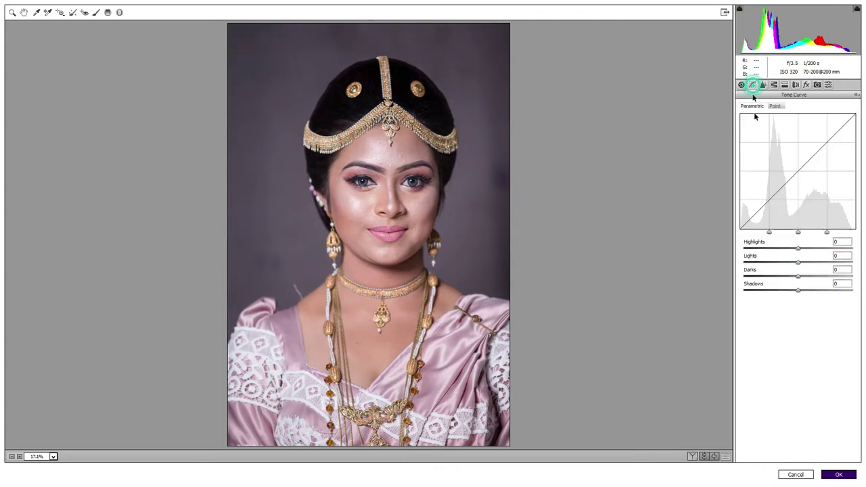
Step: Set the parametric tone curve to Darks +15, Shadows +13, Lights slightly raised, and apply it
left_click(806, 278)
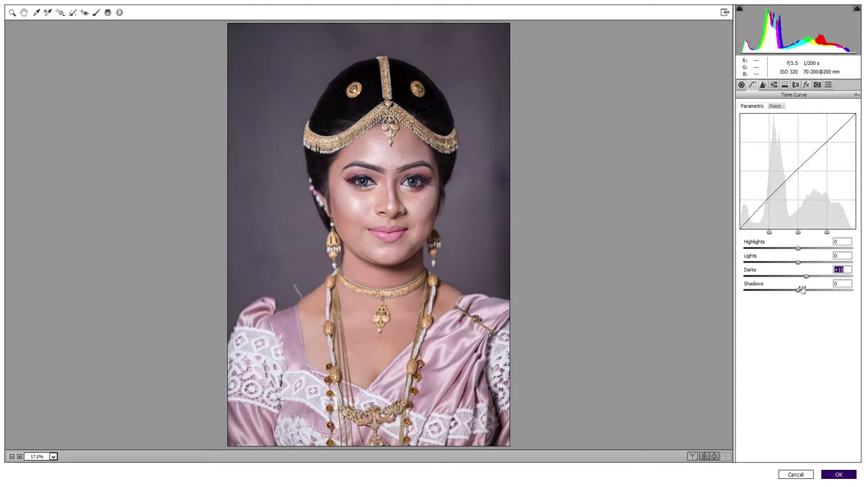
left_click_drag(799, 290, 806, 291)
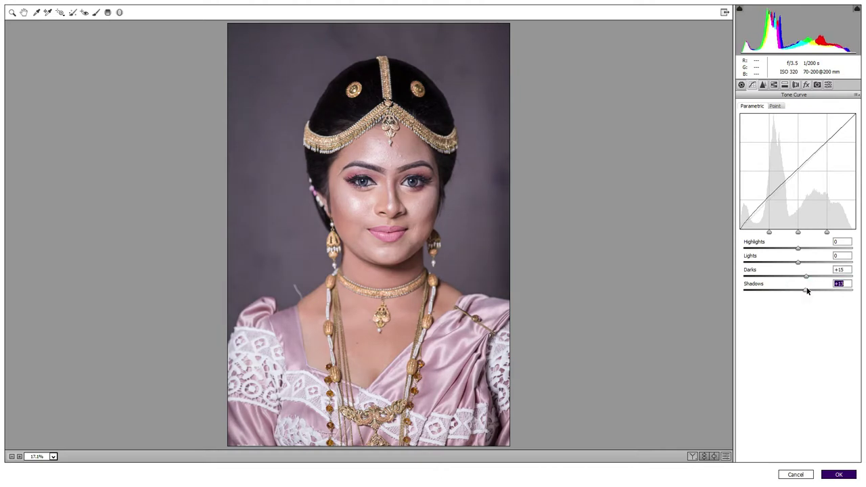
left_click_drag(798, 263, 801, 263)
left_click(845, 481)
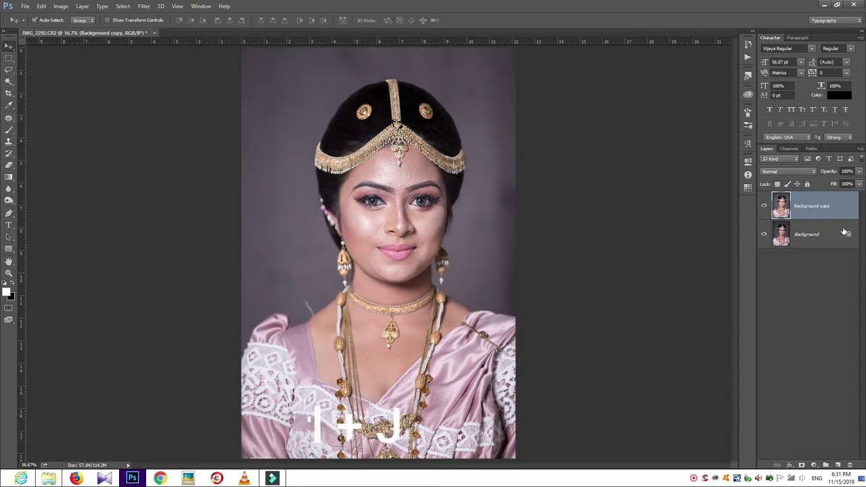
Step: Duplicate Background copy as Background copy 2 and zoom in on the face
mouse_move(827, 207)
left_mouse_down()
mouse_move(840, 462)
mouse_move(826, 465)
left_mouse_up()
scroll(412, 214, "up", 2)
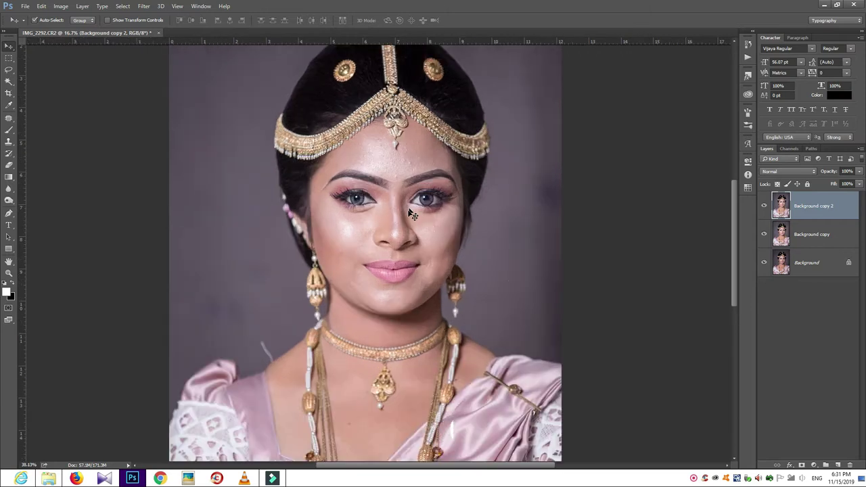
scroll(412, 213, "up", 2)
scroll(427, 230, "down", 1)
scroll(441, 242, "up", 2)
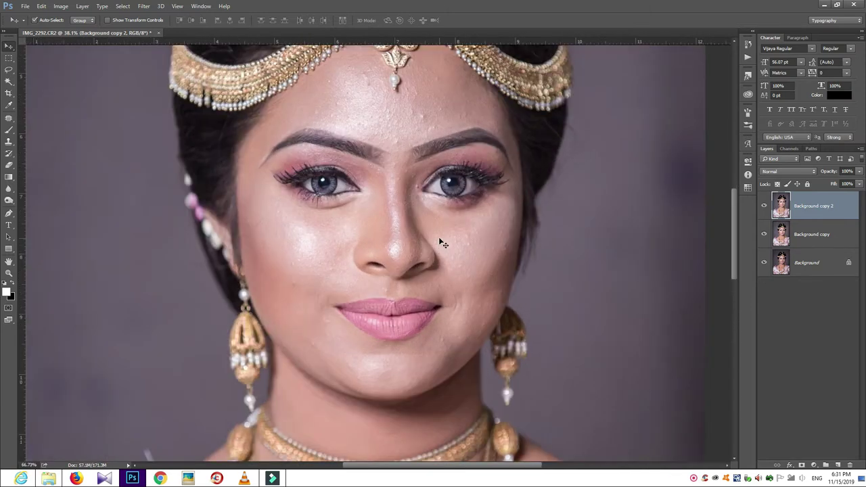
scroll(446, 244, "up", 2)
scroll(472, 257, "up", 1)
Step: Patch away the first blemishes on the right-hand cheek with the Patch tool
key("j")
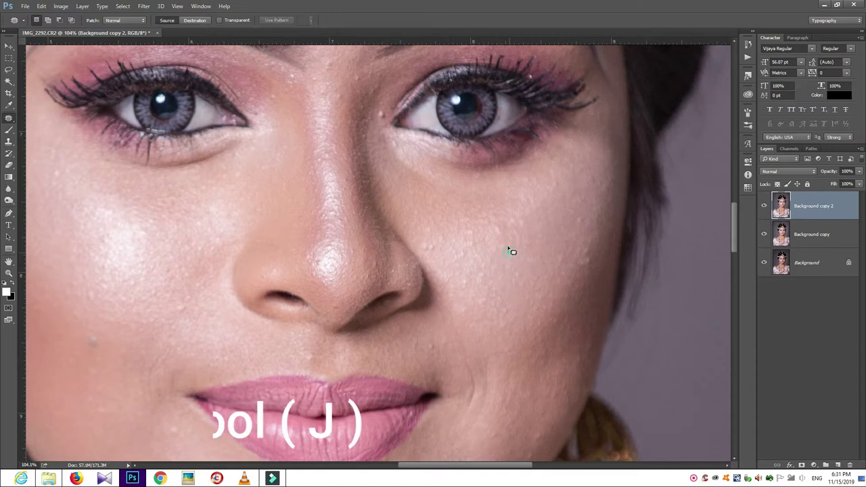
mouse_move(511, 264)
left_mouse_down()
mouse_move(507, 271)
mouse_move(506, 229)
left_mouse_up()
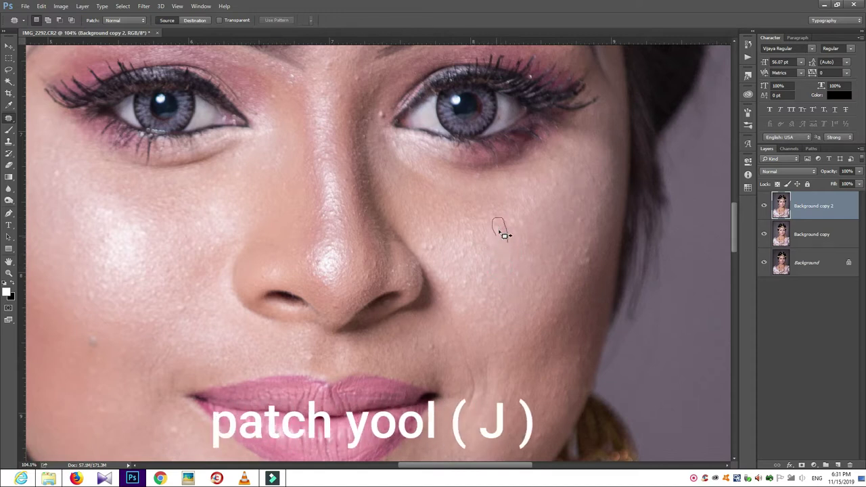
key("ctrl+d")
left_click(443, 213)
left_click(480, 243)
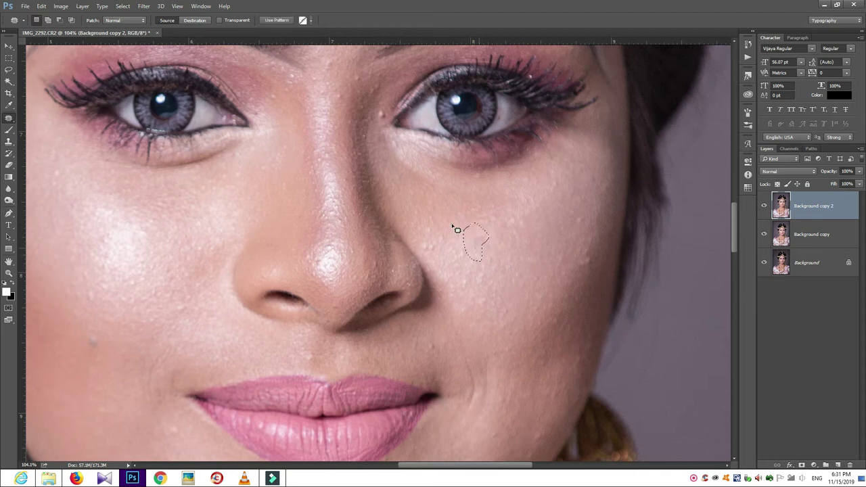
mouse_move(475, 264)
left_mouse_down()
mouse_move(452, 260)
mouse_move(457, 240)
mouse_move(424, 226)
mouse_move(425, 238)
left_mouse_up()
left_click(445, 246)
Step: Patch the blemishes beside the nose and the remaining cheek spots
mouse_move(413, 230)
left_mouse_down()
mouse_move(417, 214)
mouse_move(447, 244)
left_mouse_up()
left_click(447, 244)
mouse_move(585, 230)
left_mouse_down()
mouse_move(584, 218)
mouse_move(573, 218)
left_mouse_up()
left_click(586, 278)
mouse_move(580, 271)
left_mouse_down()
mouse_move(582, 263)
mouse_move(571, 271)
left_mouse_up()
left_click(568, 278)
left_click(545, 243)
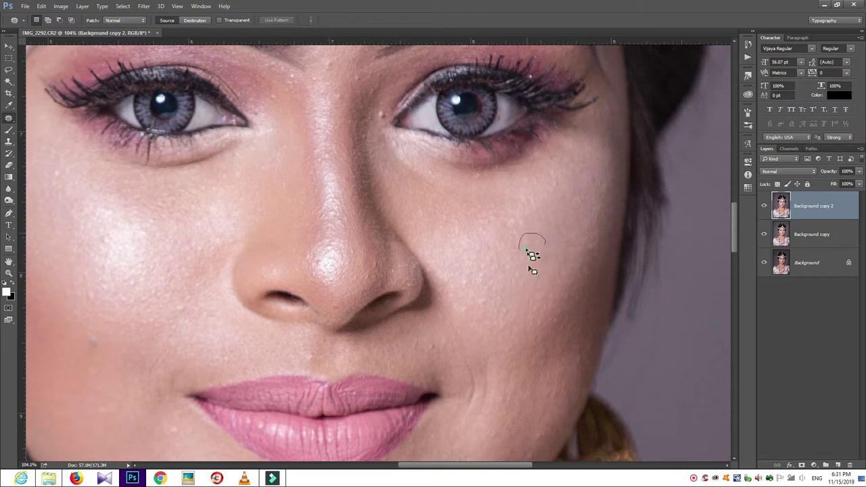
mouse_move(493, 276)
left_mouse_down()
mouse_move(476, 286)
mouse_move(480, 312)
left_mouse_up()
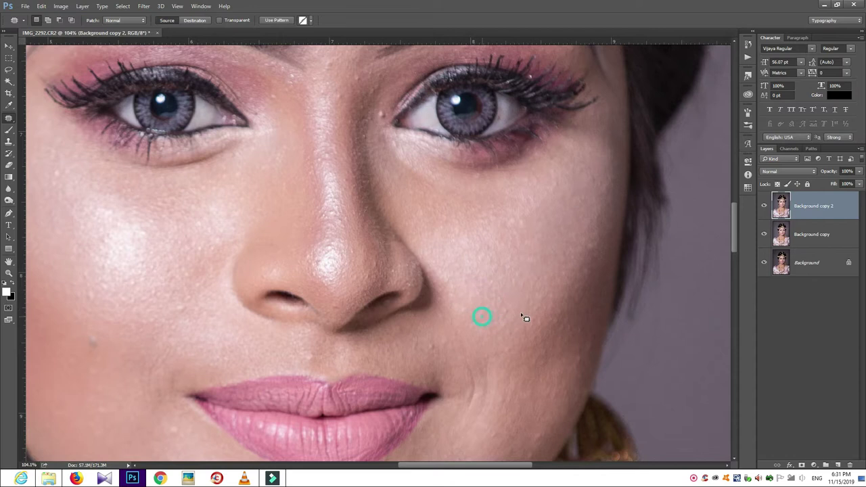
Step: Zoom in further and patch the spot under the eye
scroll(520, 312, "up", 3)
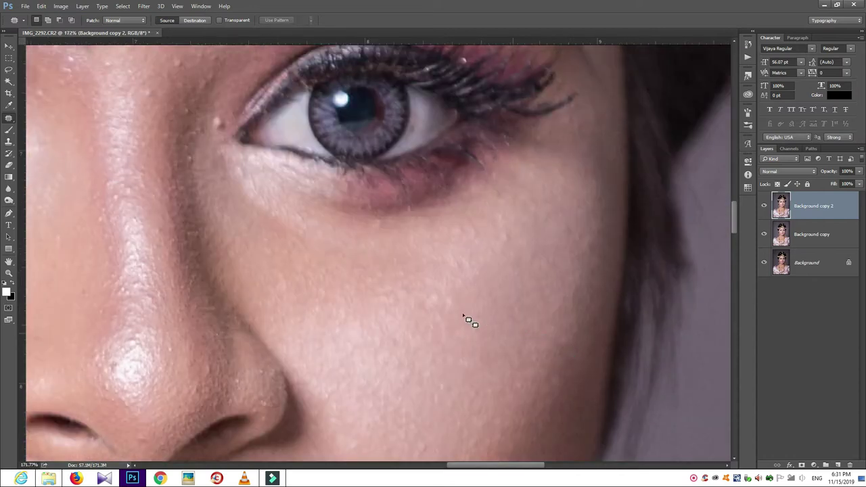
mouse_move(513, 245)
left_mouse_down()
mouse_move(491, 228)
mouse_move(507, 249)
left_mouse_up()
left_click(502, 248)
left_click(381, 227)
left_click(338, 222)
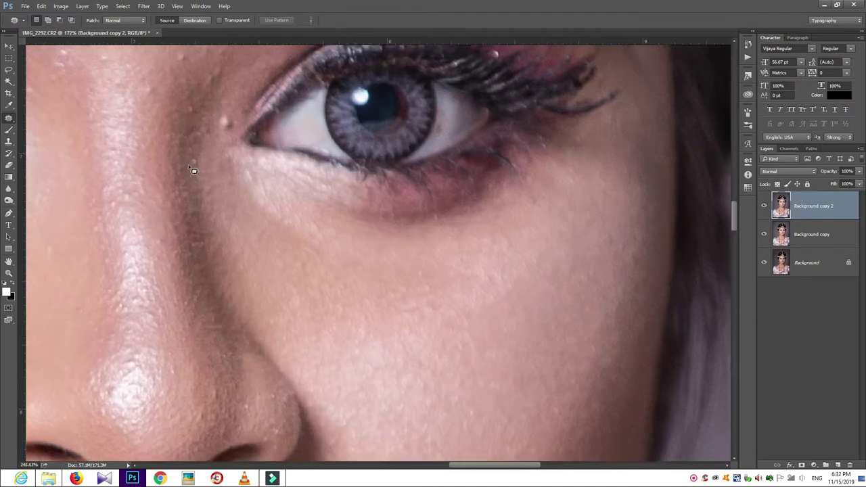
Step: Patch the spots by the inner eye corner and just above the eye
scroll(193, 171, "up", 2)
left_click_drag(203, 142, 240, 257)
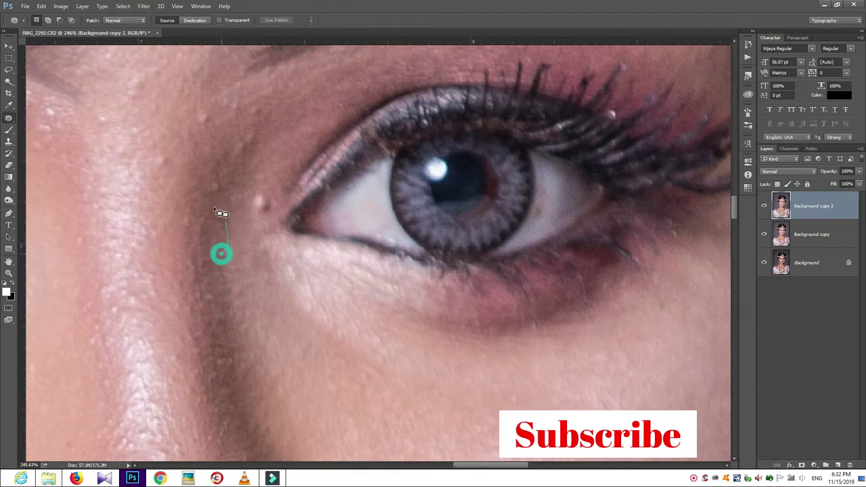
left_click_drag(218, 210, 221, 253)
left_click(263, 222)
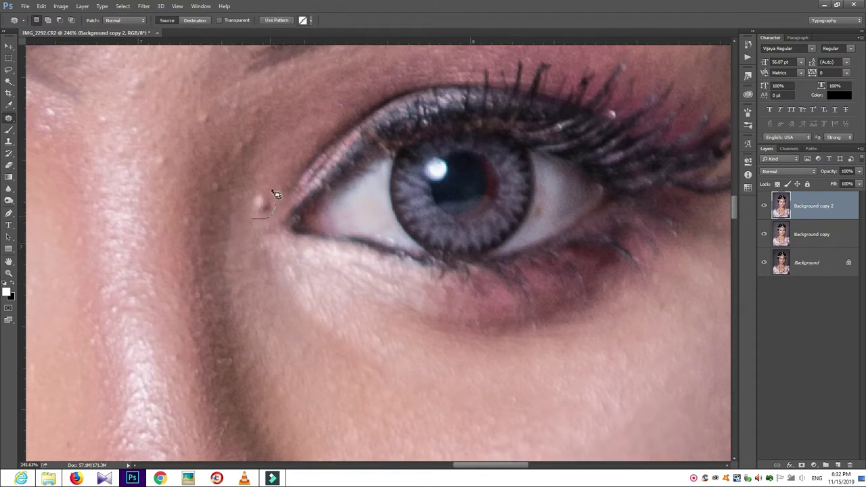
mouse_move(253, 196)
left_mouse_down()
mouse_move(261, 173)
mouse_move(230, 213)
left_mouse_up()
left_click_drag(261, 144, 235, 166)
left_click_drag(270, 112, 251, 122)
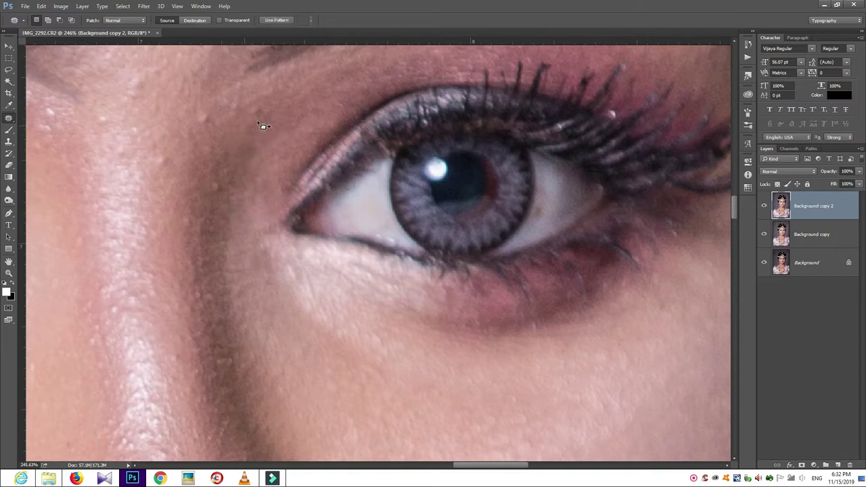
mouse_move(238, 80)
left_mouse_down()
mouse_move(225, 122)
mouse_move(211, 129)
left_mouse_up()
key("ctrl+d")
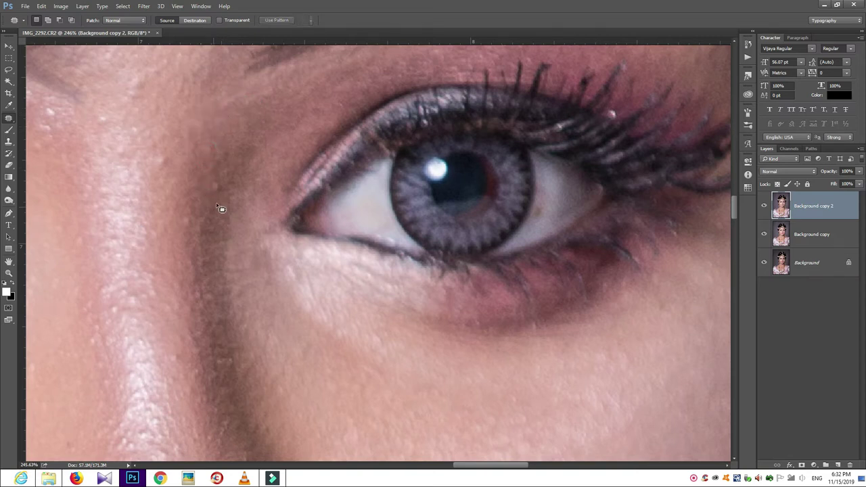
Step: Patch the spots along the nose bridge
left_click_drag(209, 195, 204, 196)
left_click_drag(149, 178, 234, 219)
left_click(198, 220)
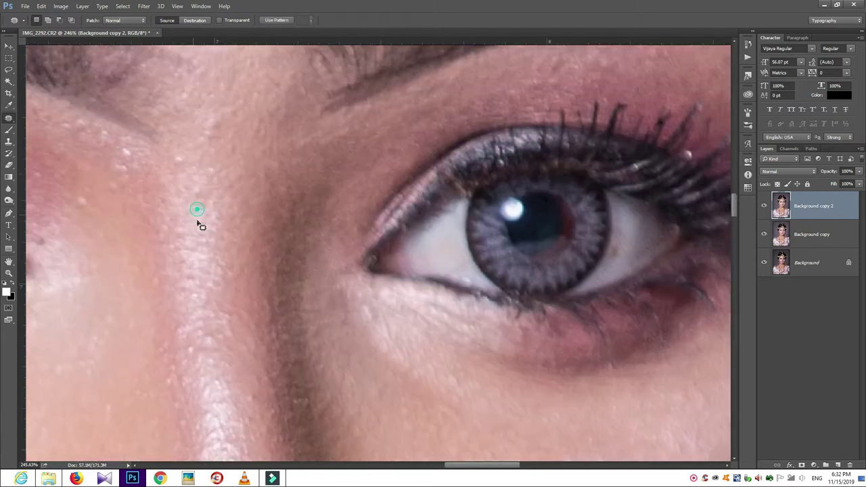
mouse_move(194, 203)
left_mouse_down()
mouse_move(207, 187)
mouse_move(207, 197)
left_mouse_up()
left_click(208, 216)
left_click_drag(209, 197, 203, 203)
left_click(199, 223)
mouse_move(194, 165)
left_mouse_down()
mouse_move(191, 183)
mouse_move(220, 176)
left_mouse_up()
left_click(218, 178)
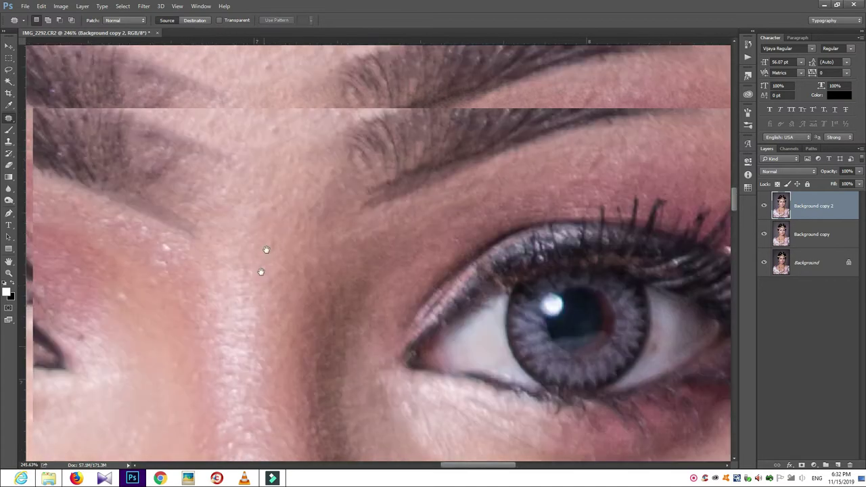
Step: Patch the small spots on the inner brow
scroll(261, 261, "up", 3)
left_click_drag(242, 194, 248, 232)
left_click(249, 239)
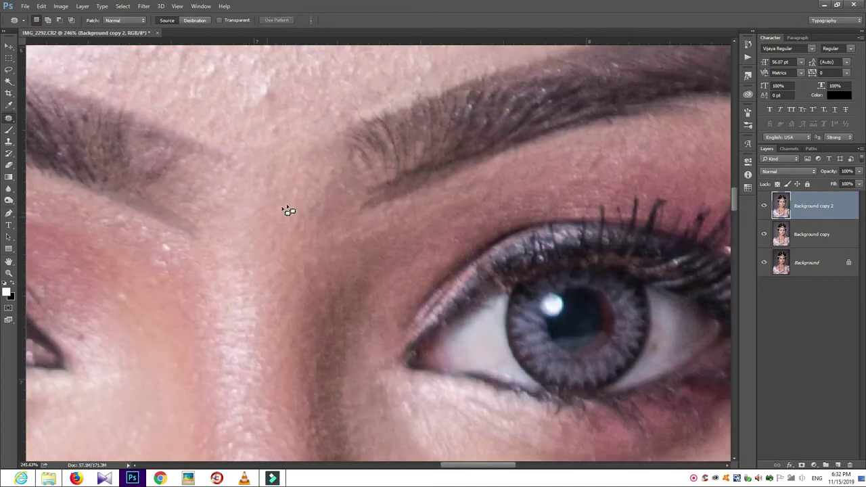
left_click_drag(277, 187, 255, 214)
left_click(255, 213)
mouse_move(293, 170)
left_mouse_down()
mouse_move(237, 175)
mouse_move(248, 205)
left_mouse_up()
left_click_drag(284, 148, 277, 166)
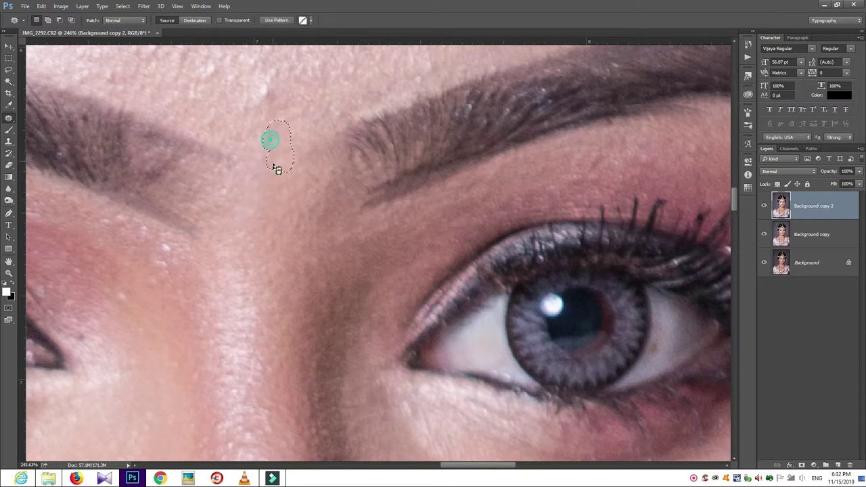
Step: Patch the blemishes near the inner brow and between the eyebrows
left_click_drag(146, 280, 235, 283)
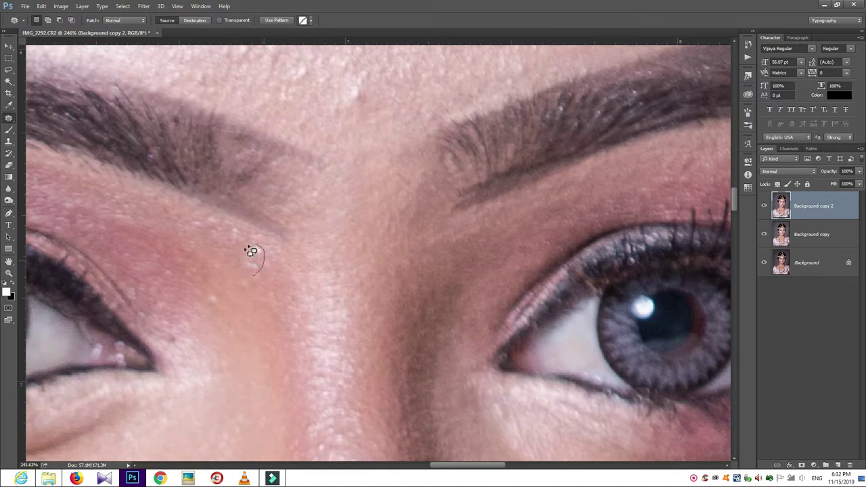
left_click(257, 289)
left_click_drag(242, 292, 234, 336)
left_click(234, 330)
left_click_drag(175, 337, 183, 350)
mouse_move(179, 279)
left_mouse_down()
mouse_move(247, 360)
mouse_move(239, 372)
left_mouse_up()
left_click(309, 319)
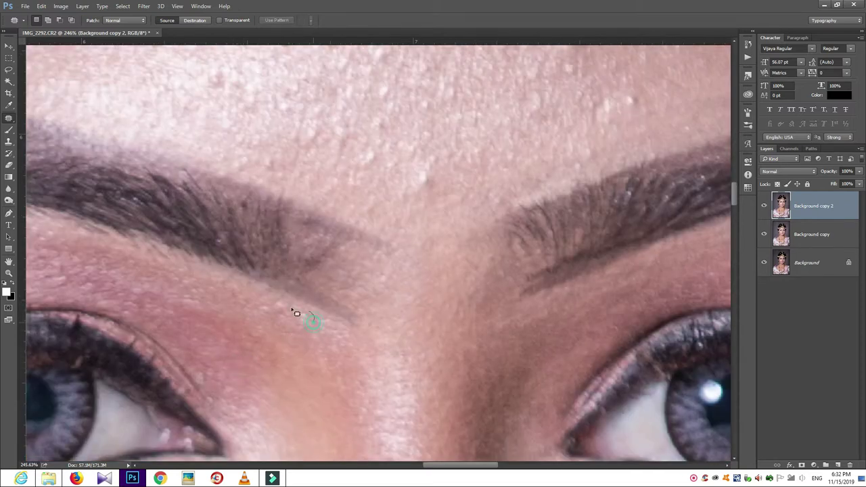
left_click(321, 347)
Step: Patch the remaining small spots beside the brow and outline a bump above the eyebrow
left_click_drag(289, 316, 290, 333)
left_click(232, 311)
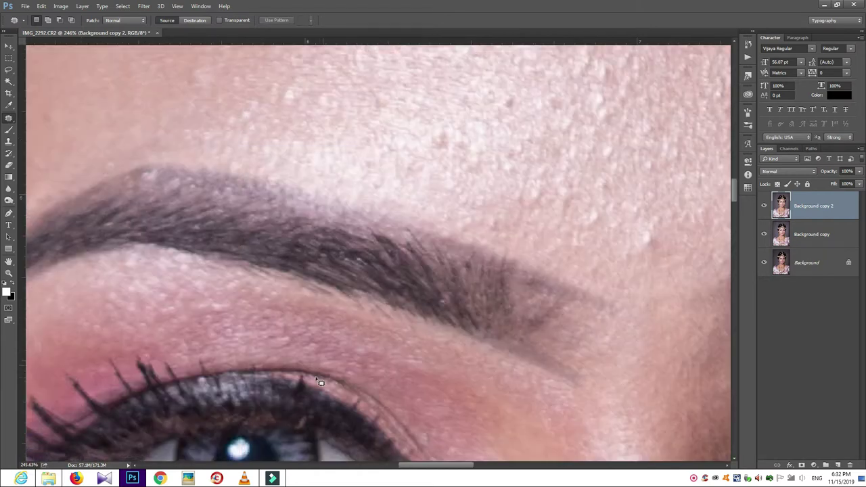
left_click_drag(201, 314, 178, 305)
left_click(228, 319)
left_click_drag(498, 228, 491, 218)
scroll(601, 237, "down", 2)
Step: Zoom out to 143% and patch the forehead bumps just above the eyebrow
scroll(620, 253, "down", 2)
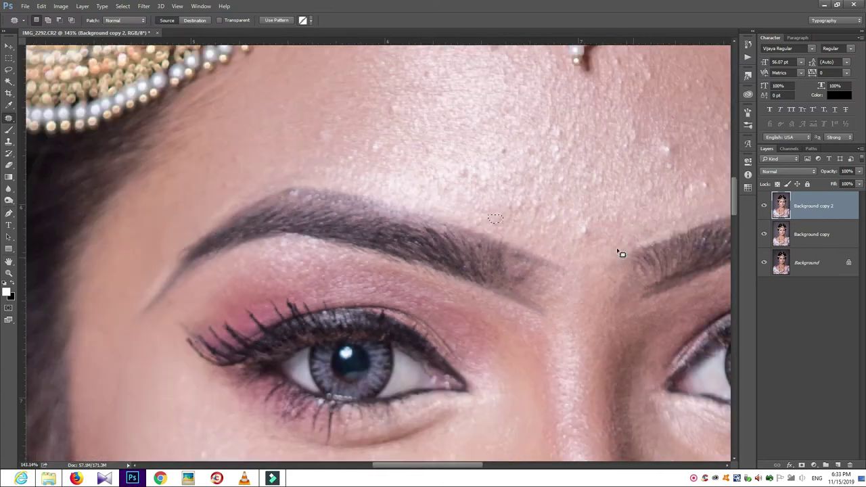
left_click(585, 220)
mouse_move(573, 201)
left_mouse_down()
mouse_move(561, 208)
mouse_move(559, 234)
left_mouse_up()
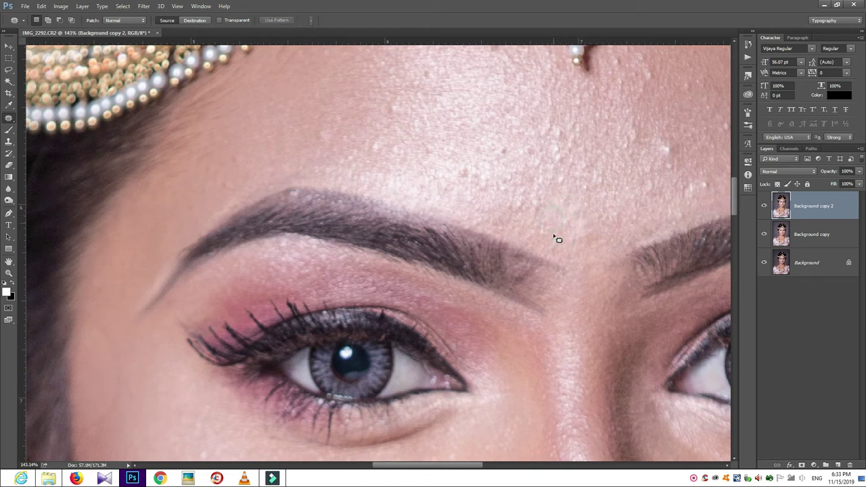
left_click_drag(566, 208, 570, 199)
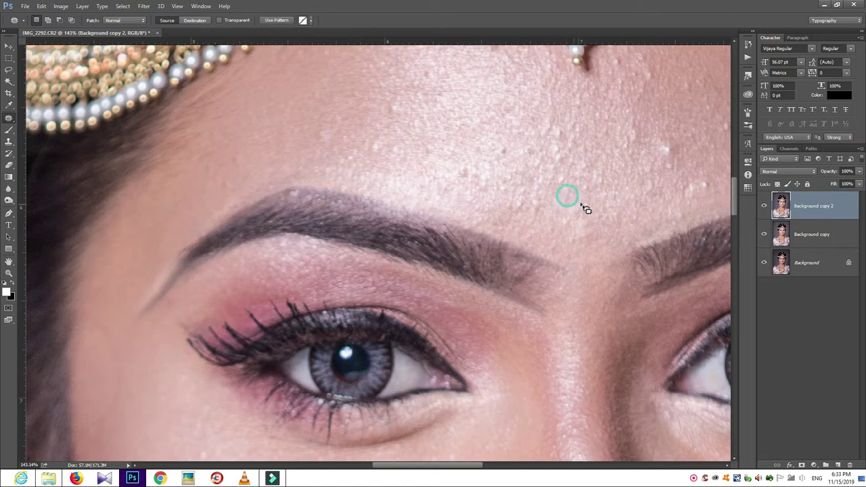
mouse_move(590, 222)
left_mouse_down()
mouse_move(585, 188)
mouse_move(571, 225)
left_mouse_up()
mouse_move(567, 184)
left_mouse_down()
mouse_move(560, 188)
mouse_move(589, 170)
mouse_move(554, 153)
mouse_move(598, 139)
left_mouse_up()
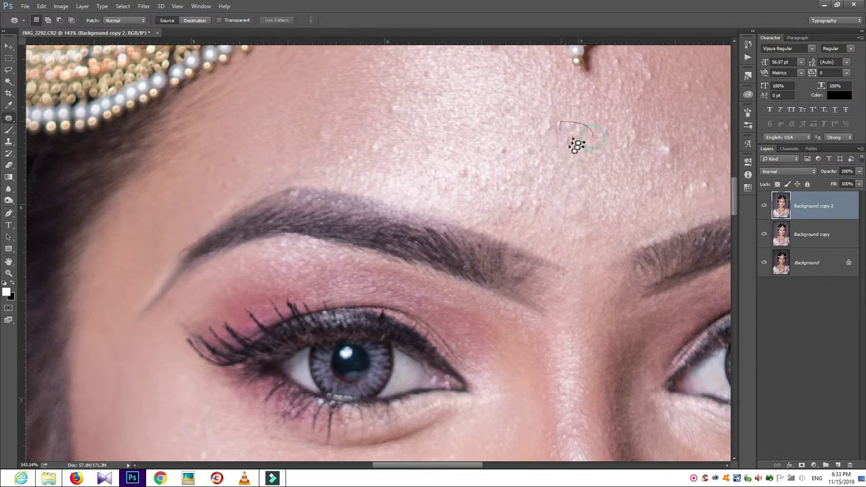
key("ctrl+d")
Step: Patch the bumps across the central forehead and a blemish on the right forehead
left_click_drag(534, 164, 478, 144)
key("ctrl+d")
mouse_move(503, 203)
left_mouse_down()
mouse_move(497, 180)
mouse_move(542, 170)
left_mouse_up()
left_click_drag(539, 211, 531, 164)
left_click_drag(540, 212, 521, 228)
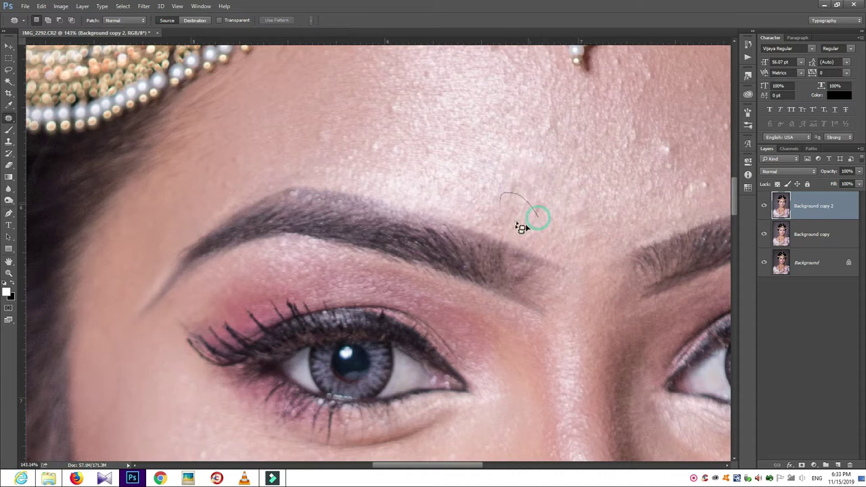
left_click(540, 232)
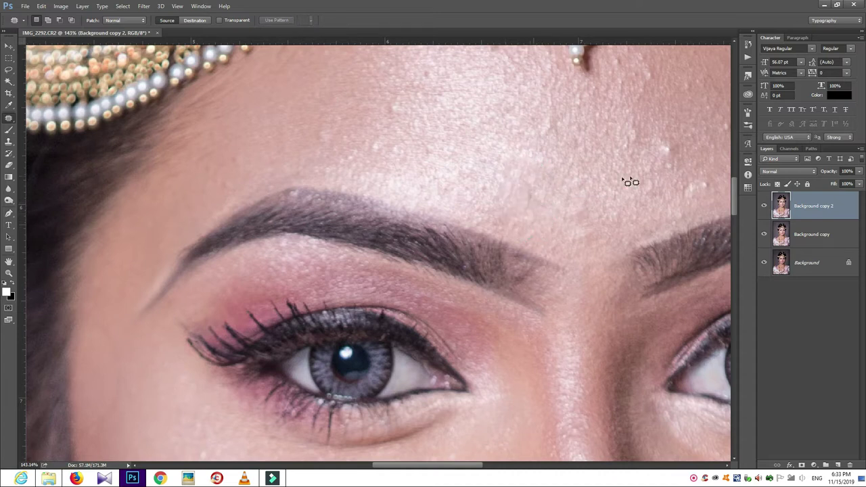
mouse_move(681, 168)
left_mouse_down()
mouse_move(660, 169)
mouse_move(661, 131)
left_mouse_up()
Step: Patch the remaining small forehead spots above the brow and clear the selection
left_click(667, 171)
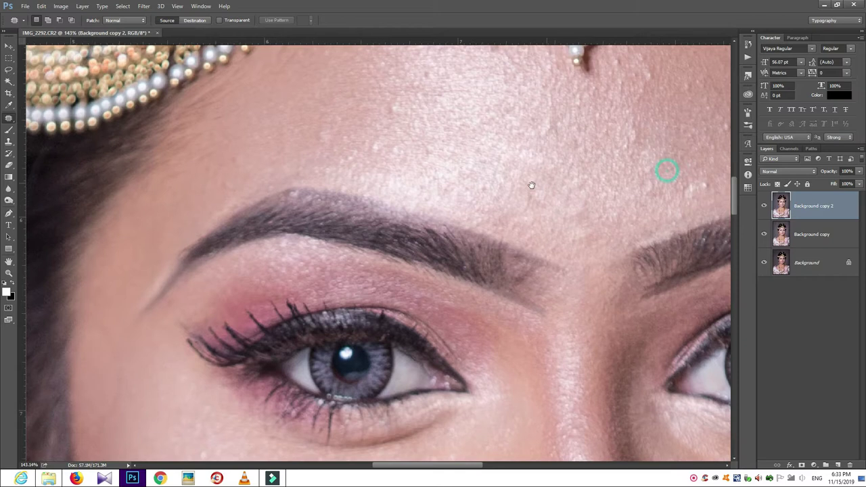
left_click_drag(533, 184, 397, 201)
mouse_move(555, 213)
left_mouse_down()
mouse_move(557, 203)
mouse_move(519, 207)
mouse_move(572, 185)
left_mouse_up()
left_click(582, 188)
left_click(598, 148)
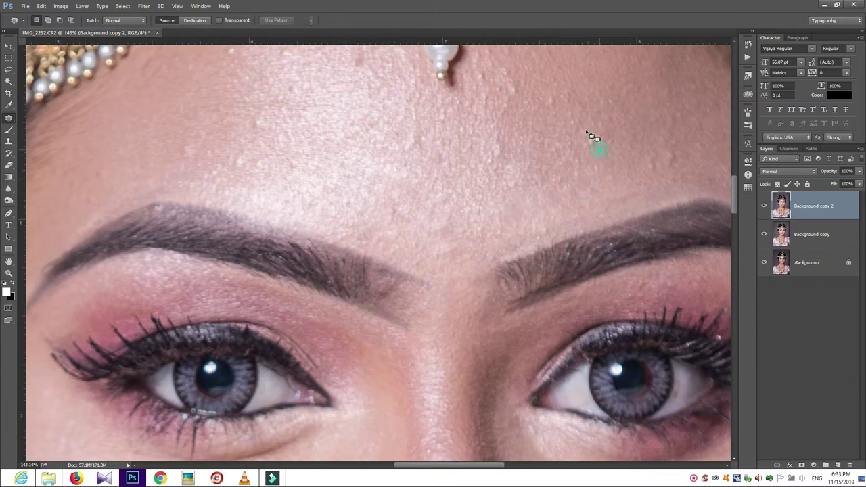
left_click(562, 162)
scroll(528, 229, "up", 3)
Step: Patch bumps on the upper forehead and just above the eyebrow
mouse_move(501, 229)
left_mouse_down()
mouse_move(522, 207)
mouse_move(502, 220)
left_mouse_up()
left_click(508, 236)
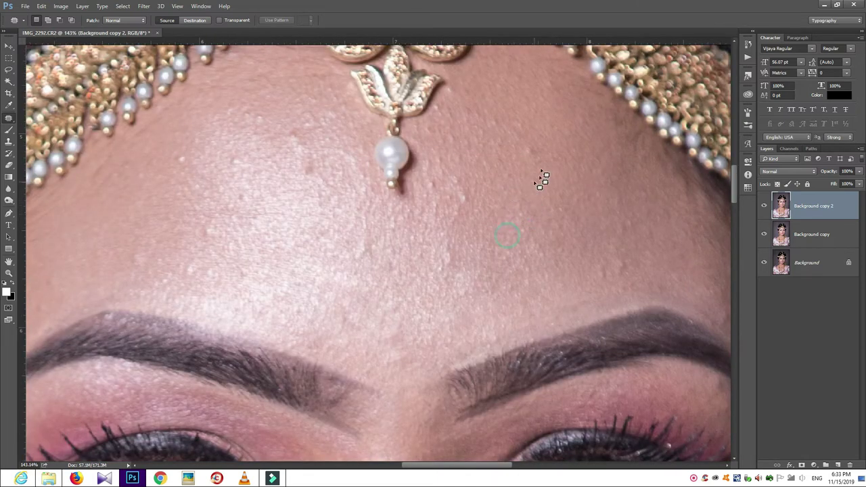
left_click(518, 151)
left_click(642, 257)
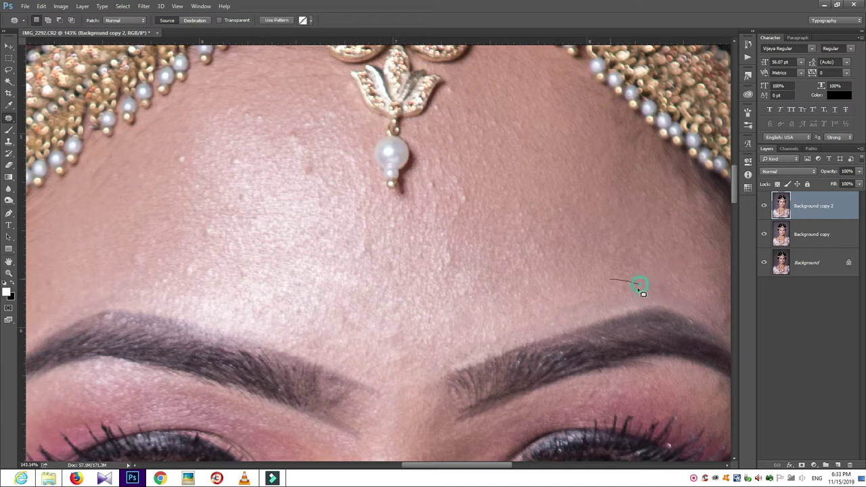
left_click_drag(650, 297, 643, 281)
left_click_drag(464, 199, 424, 228)
left_click(458, 208)
left_click(465, 176)
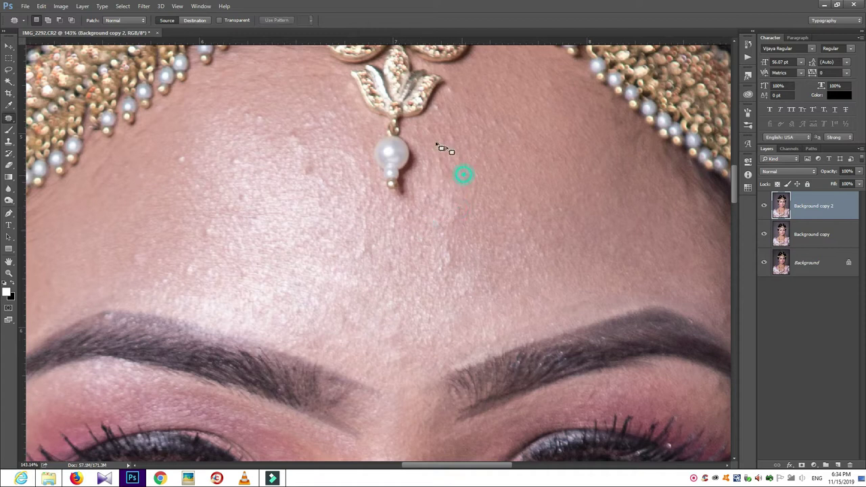
Step: Patch the spots beside the pearl pendant and up toward the hairline
left_click_drag(441, 175, 460, 188)
left_click(445, 196)
left_click(471, 218)
left_click_drag(472, 214, 473, 209)
left_click_drag(466, 257, 440, 276)
left_click(447, 265)
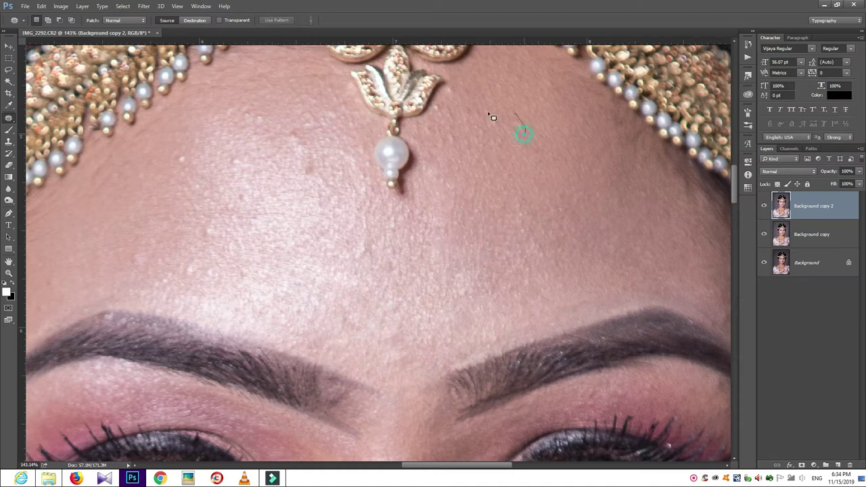
left_click_drag(498, 138, 481, 118)
left_click(508, 106)
left_click_drag(477, 171, 485, 183)
scroll(493, 233, "up", 3)
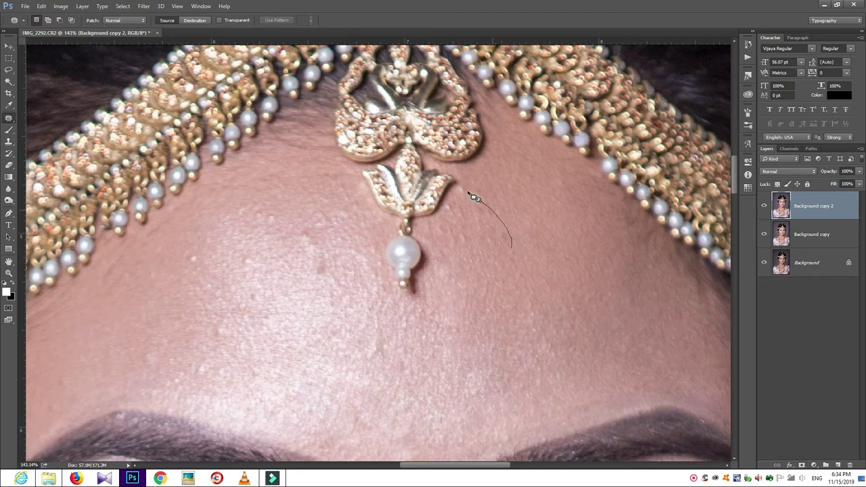
Step: Patch the forehead bumps beside and right of the pearl pendant with clean skin
left_click_drag(460, 192, 472, 201)
key("ctrl+d")
left_click_drag(508, 263, 515, 265)
left_click(491, 245)
mouse_move(477, 242)
left_mouse_down()
mouse_move(496, 211)
mouse_move(448, 215)
mouse_move(468, 213)
left_mouse_up()
left_click(477, 208)
left_click_drag(458, 250, 445, 251)
left_click(445, 251)
Step: Patch the spots just left of the pearl pendant onto clean forehead skin
mouse_move(361, 296)
left_mouse_down()
mouse_move(331, 300)
mouse_move(329, 313)
left_mouse_up()
mouse_move(328, 283)
left_mouse_down()
mouse_move(319, 283)
mouse_move(299, 250)
left_mouse_up()
left_click(298, 289)
left_click(337, 232)
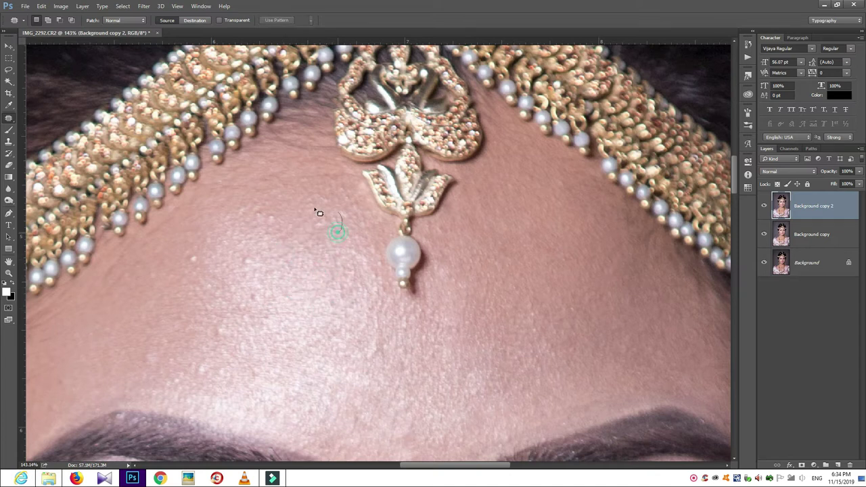
mouse_move(344, 234)
left_mouse_down()
mouse_move(348, 196)
mouse_move(338, 227)
left_mouse_up()
mouse_move(367, 276)
left_mouse_down()
mouse_move(363, 254)
mouse_move(335, 251)
left_mouse_up()
mouse_move(389, 308)
left_mouse_down()
mouse_move(367, 335)
mouse_move(379, 351)
mouse_move(395, 341)
left_mouse_up()
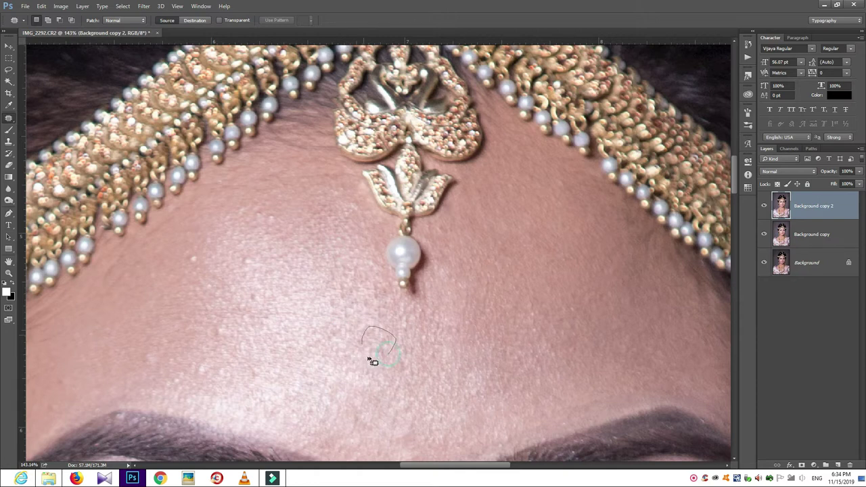
left_click(354, 340)
Step: Patch the bumps and uneven skin on the left side of the forehead
mouse_move(282, 311)
left_mouse_down()
mouse_move(377, 291)
mouse_move(336, 312)
left_mouse_up()
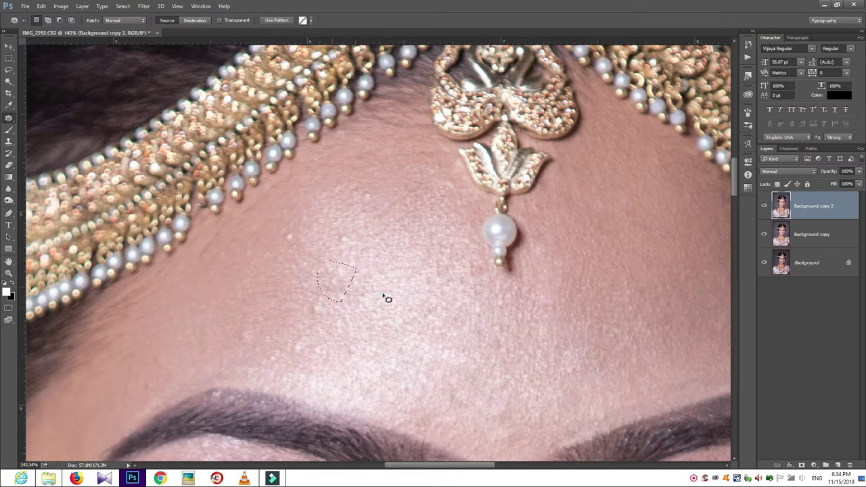
mouse_move(334, 264)
left_mouse_down()
mouse_move(359, 284)
mouse_move(354, 290)
mouse_move(366, 245)
left_mouse_up()
mouse_move(376, 195)
left_mouse_down()
mouse_move(358, 209)
mouse_move(370, 217)
mouse_move(360, 173)
mouse_move(300, 200)
left_mouse_up()
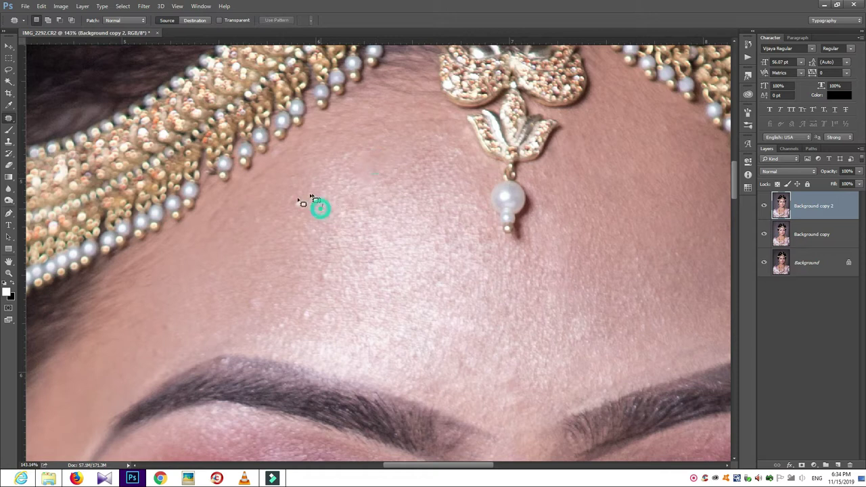
left_click(348, 226)
mouse_move(327, 192)
left_mouse_down()
mouse_move(333, 277)
mouse_move(354, 255)
left_mouse_up()
left_click(323, 280)
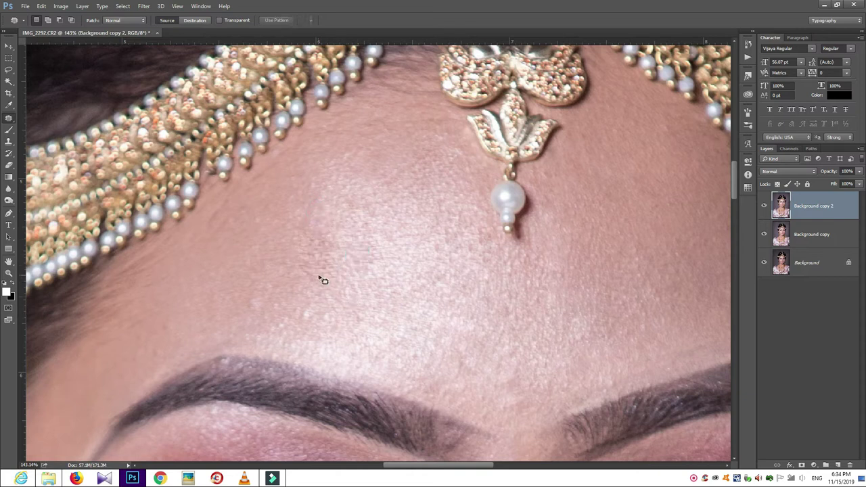
left_click_drag(326, 281, 367, 287)
left_click(319, 267)
left_click_drag(339, 267, 328, 335)
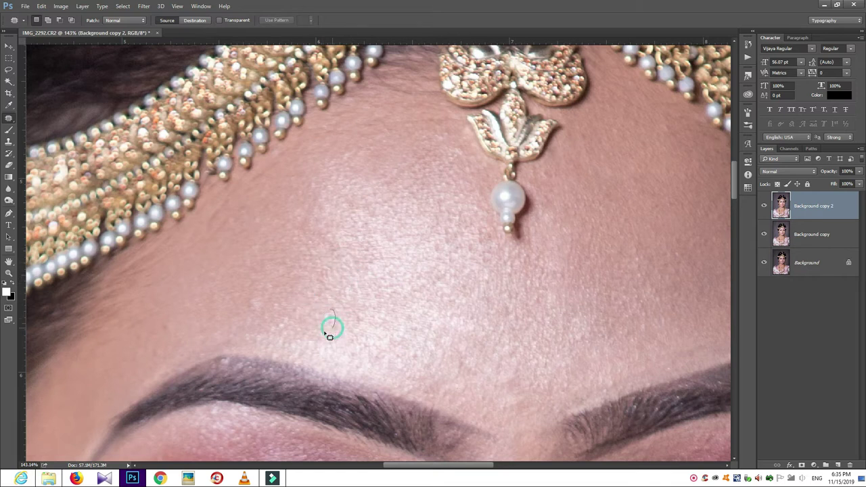
left_click(308, 308)
Step: Patch the spots above the left eyebrow with nearby clean skin
left_click_drag(186, 290, 222, 276)
scroll(237, 258, "down", 3)
left_click(227, 218)
mouse_move(251, 213)
left_mouse_down()
mouse_move(230, 244)
mouse_move(236, 248)
mouse_move(203, 252)
left_mouse_up()
left_click(212, 228)
mouse_move(197, 221)
left_mouse_down()
mouse_move(209, 228)
mouse_move(203, 233)
left_mouse_up()
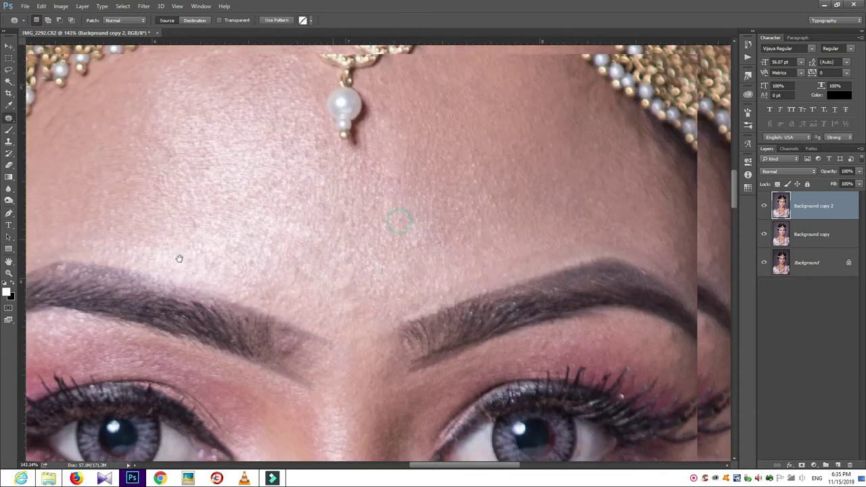
Step: Finish the last forehead patch, then patch a cheek spot with skin above it
left_click_drag(724, 230, 333, 285)
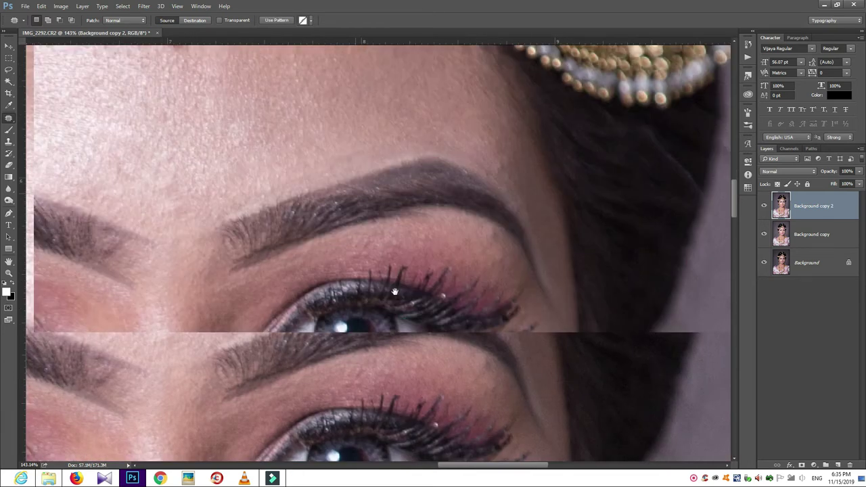
left_click_drag(345, 320, 357, 129)
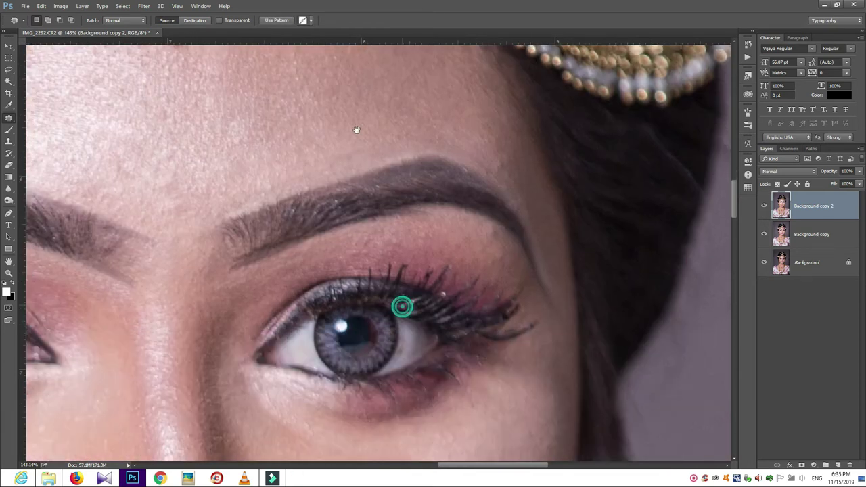
left_click_drag(406, 406, 401, 251)
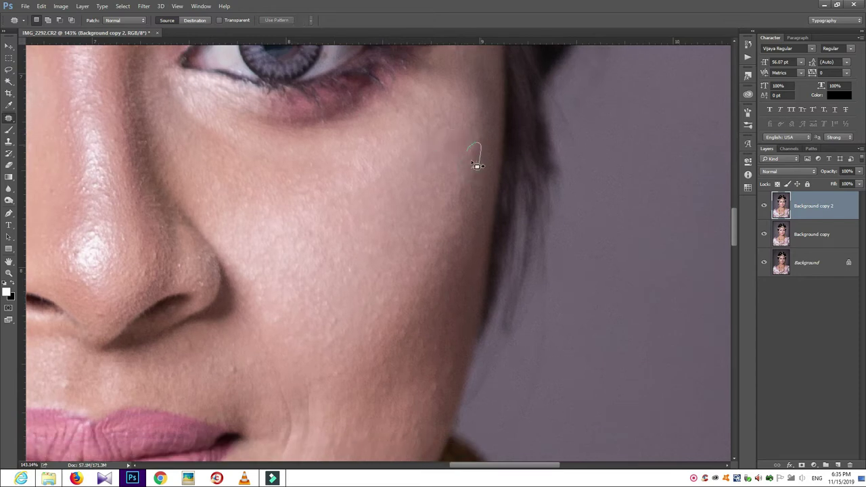
scroll(452, 246, "down", 4)
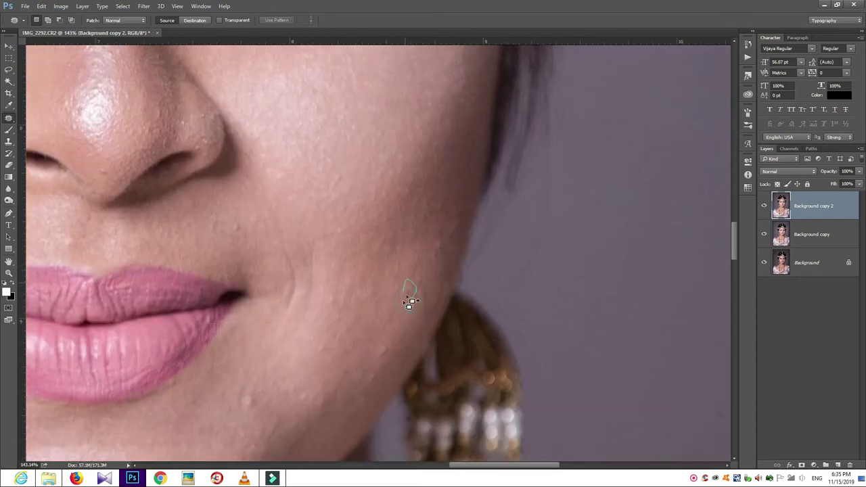
mouse_move(419, 279)
left_mouse_down()
mouse_move(433, 257)
mouse_move(445, 259)
left_mouse_up()
scroll(406, 277, "down", 2)
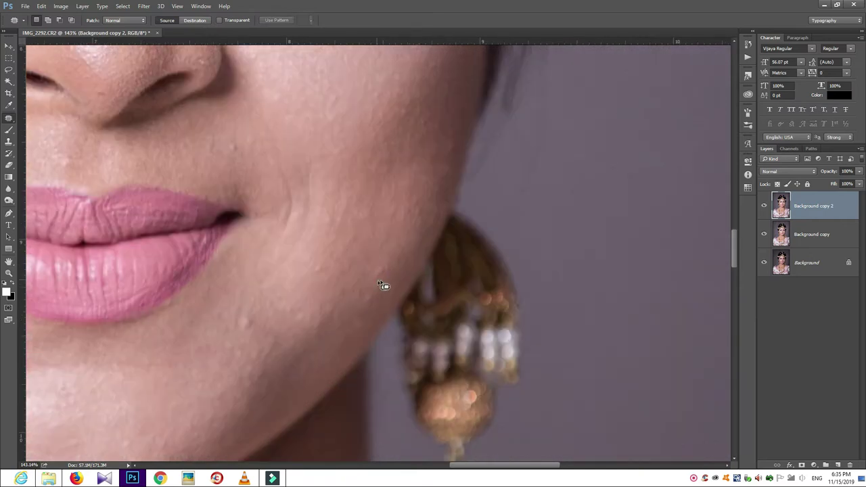
mouse_move(376, 281)
left_mouse_down()
mouse_move(370, 271)
mouse_move(388, 247)
left_mouse_up()
Step: Patch the cheek blemishes near the earring and a nearby bump
mouse_move(373, 287)
left_mouse_down()
mouse_move(346, 328)
mouse_move(395, 287)
left_mouse_up()
left_click_drag(411, 250, 392, 255)
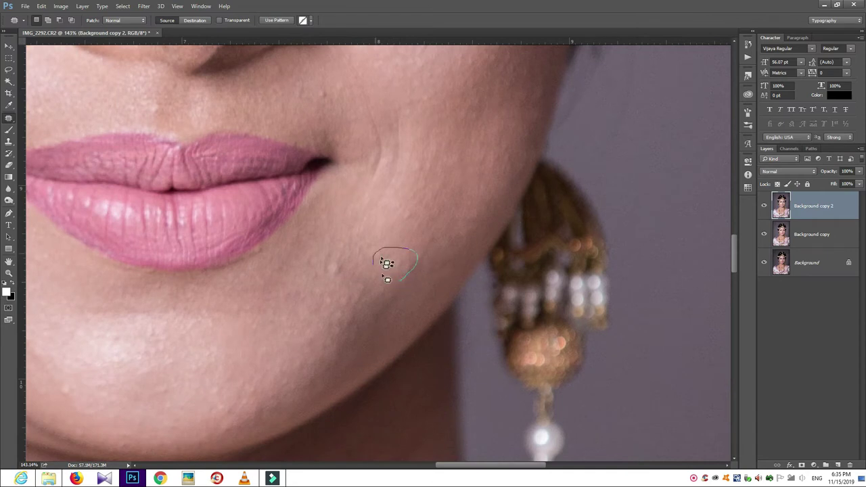
left_click(392, 282)
mouse_move(426, 224)
left_mouse_down()
mouse_move(387, 217)
mouse_move(388, 232)
mouse_move(426, 216)
mouse_move(414, 197)
left_mouse_up()
left_click(434, 187)
left_click(407, 210)
Step: Patch away the crease on the cheek beside the mouth corner
left_click_drag(321, 262, 342, 241)
left_click_drag(339, 256, 362, 248)
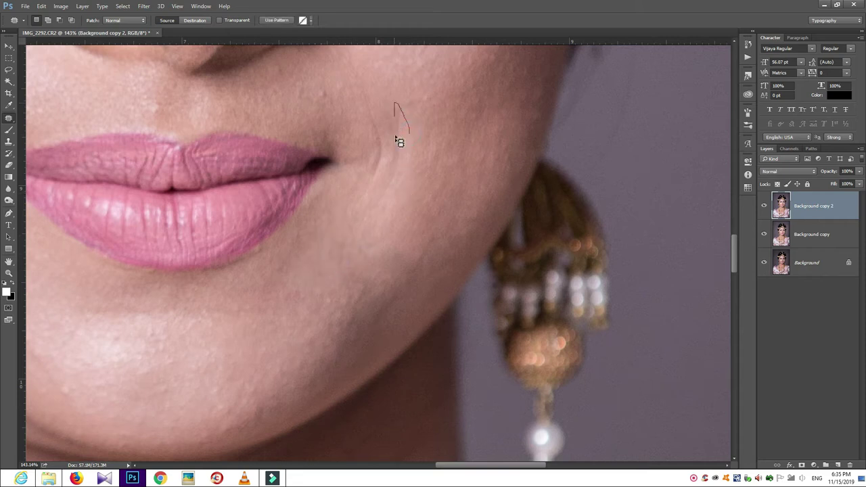
mouse_move(413, 160)
left_mouse_down()
mouse_move(411, 135)
mouse_move(427, 159)
left_mouse_up()
key("ctrl+d")
left_click(421, 161)
Step: Patch the blemishes higher on the cheek and the spot above the upper lip
left_click_drag(411, 163, 410, 181)
left_click_drag(406, 108, 386, 164)
left_click_drag(377, 114, 365, 172)
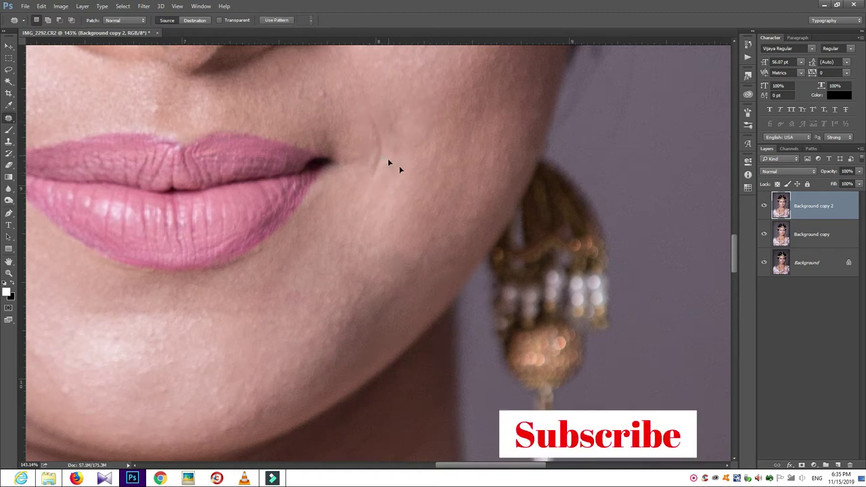
left_click_drag(387, 140, 377, 138)
mouse_move(399, 175)
left_mouse_down()
mouse_move(391, 167)
mouse_move(410, 136)
left_mouse_up()
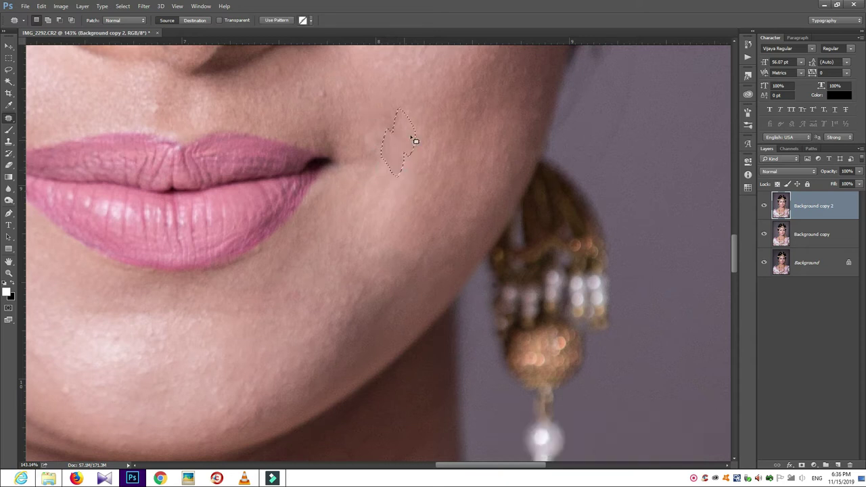
left_click_drag(337, 90, 384, 207)
mouse_move(391, 188)
left_mouse_down()
mouse_move(397, 180)
mouse_move(372, 204)
mouse_move(358, 203)
left_mouse_up()
key("ctrl+d")
left_click(386, 193)
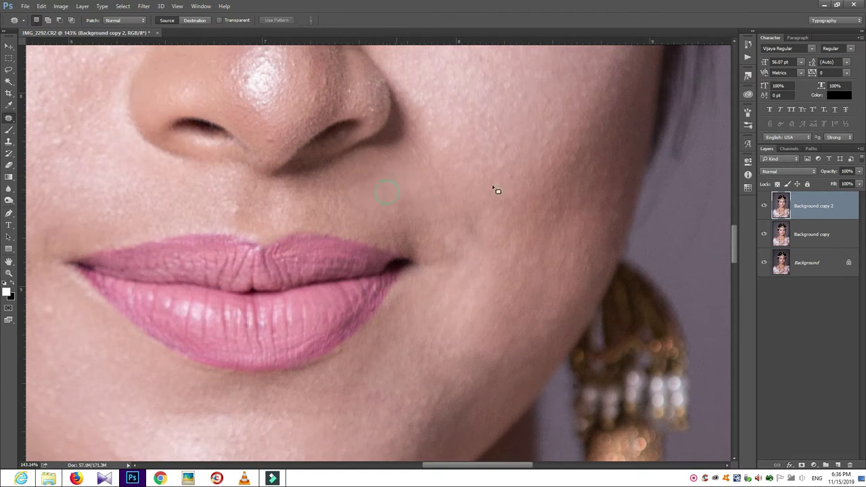
Step: Patch a small cheek blemish, then the blemishes on the chin
left_click_drag(502, 140, 505, 156)
left_click(439, 190)
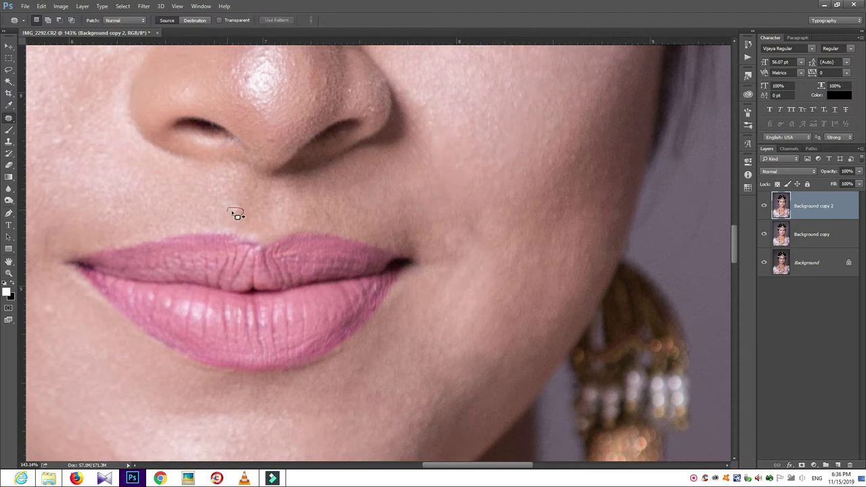
mouse_move(204, 205)
left_mouse_down()
mouse_move(418, 149)
mouse_move(456, 47)
left_mouse_up()
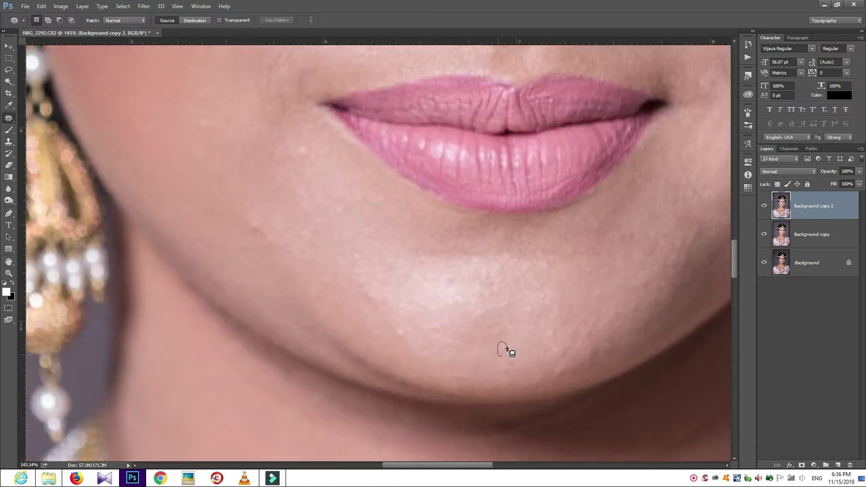
left_click_drag(500, 350, 494, 342)
mouse_move(429, 342)
left_mouse_down()
mouse_move(396, 350)
mouse_move(359, 323)
left_mouse_up()
key("ctrl+d")
left_click_drag(531, 348, 519, 347)
left_click(454, 286)
Step: Patch the blemish near the chin and the spot on the cheek beside the lips
mouse_move(400, 276)
left_mouse_down()
mouse_move(424, 297)
mouse_move(440, 290)
mouse_move(427, 309)
mouse_move(410, 298)
mouse_move(423, 274)
mouse_move(412, 262)
mouse_move(373, 311)
mouse_move(379, 253)
mouse_move(319, 257)
mouse_move(251, 228)
mouse_move(249, 240)
left_mouse_up()
left_click(434, 290)
key("ctrl+d")
key("ctrl+d")
key("ctrl+d")
left_click_drag(310, 275, 265, 234)
key("ctrl+d")
left_click_drag(279, 170, 320, 175)
left_click(261, 187)
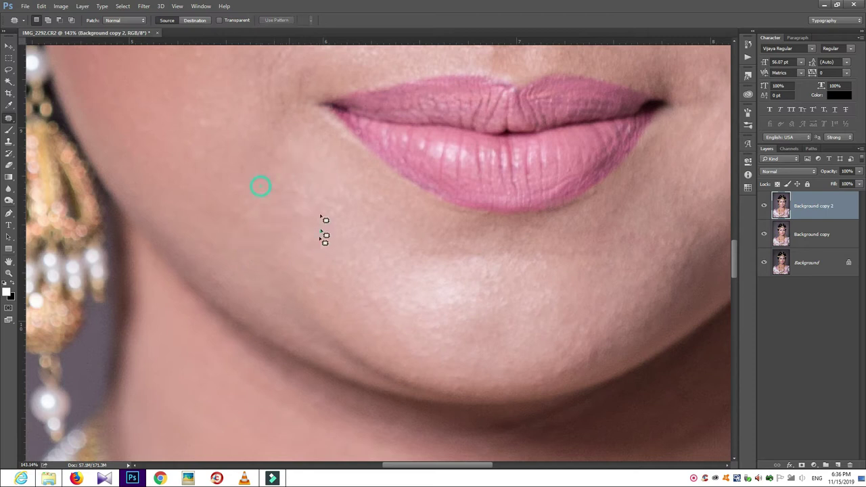
Step: Patch the remaining chin spot and small blemishes beside the lower lip
mouse_move(368, 274)
left_mouse_down()
mouse_move(354, 277)
mouse_move(352, 290)
mouse_move(424, 352)
left_mouse_up()
left_click(397, 320)
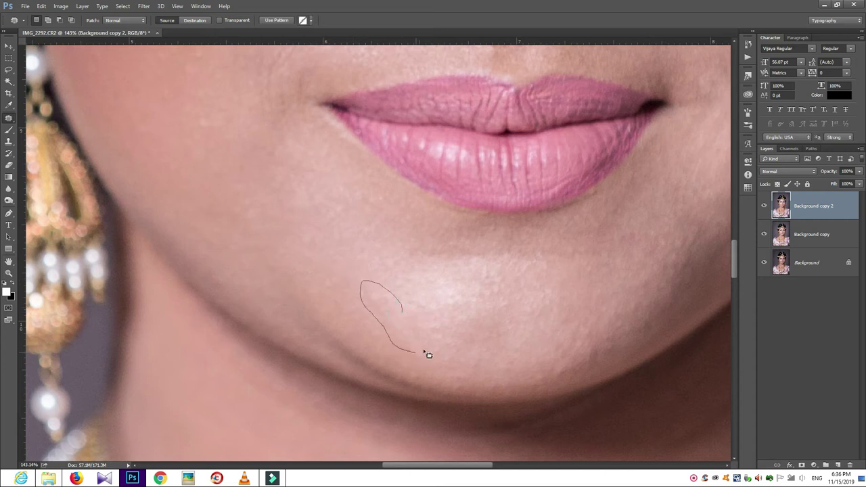
left_click(408, 296)
mouse_move(367, 209)
left_mouse_down()
mouse_move(344, 194)
mouse_move(287, 201)
mouse_move(244, 224)
left_mouse_up()
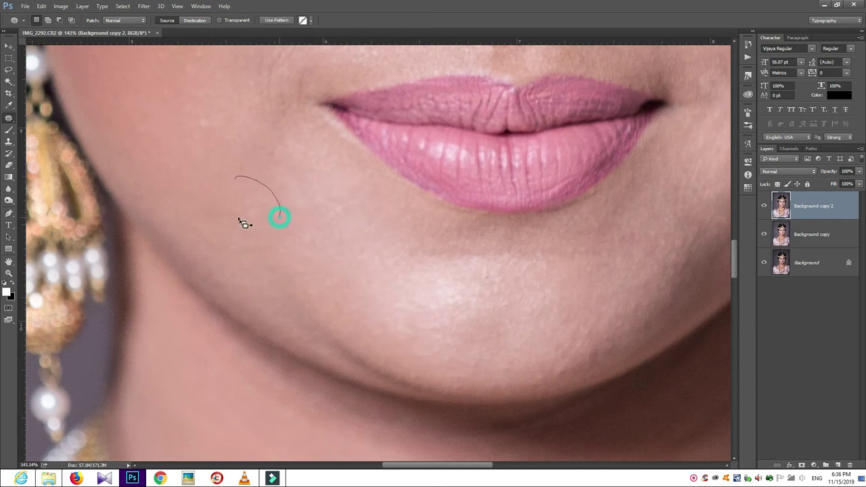
left_click(274, 245)
left_click_drag(301, 247, 366, 344)
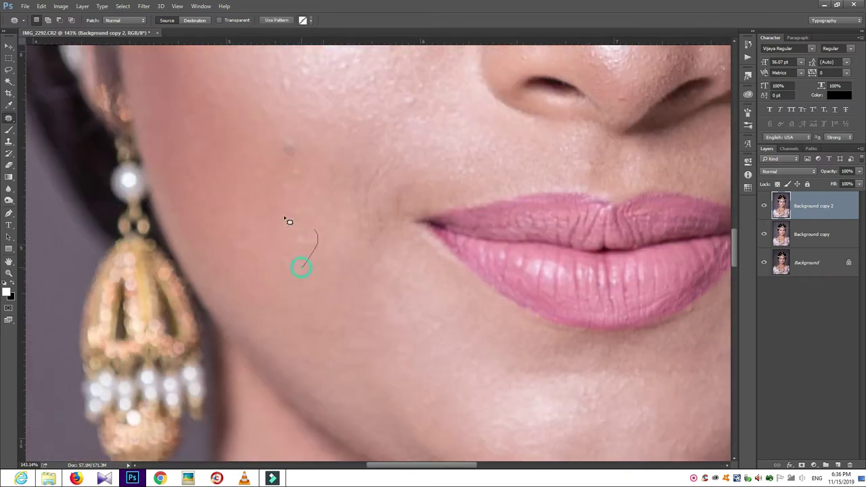
left_click(249, 255)
scroll(342, 316, "up", 3)
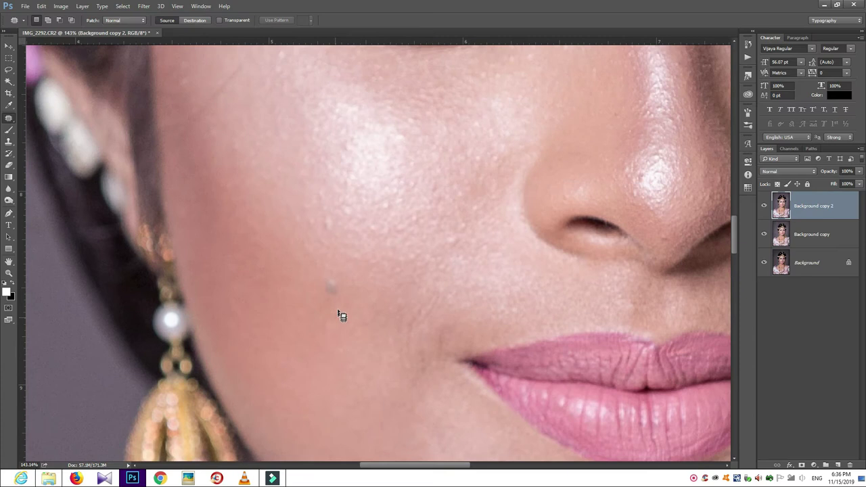
Step: Patch the blemishes on the lower and upper cheek with smoother nearby skin
left_click_drag(317, 292, 325, 330)
left_click(313, 316)
left_click_drag(348, 234, 315, 251)
left_click(358, 221)
mouse_move(327, 215)
left_mouse_down()
mouse_move(302, 203)
mouse_move(383, 224)
left_mouse_up()
left_click(454, 257)
left_click(458, 253)
Step: Patch the spots near the lip corner with nearby skin
left_click_drag(434, 321, 354, 339)
left_click(434, 377)
left_click_drag(445, 379, 454, 345)
left_click(438, 381)
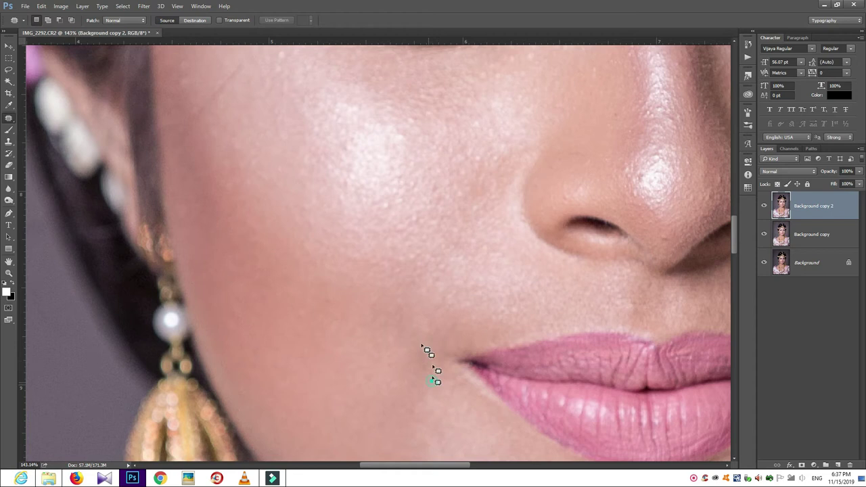
left_click_drag(419, 374, 377, 363)
left_click_drag(435, 337, 321, 344)
left_click(322, 295)
Step: Patch the small blemishes on the cheek below the eye
left_click_drag(346, 396, 348, 408)
left_click_drag(397, 361, 384, 357)
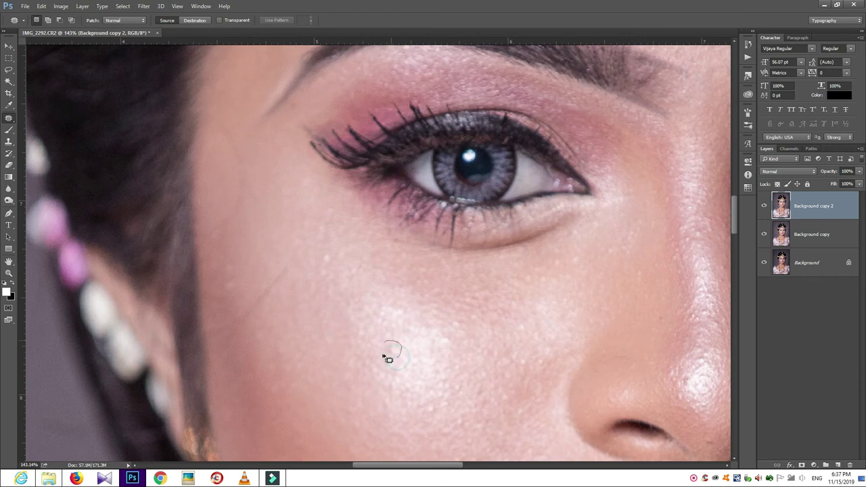
mouse_move(429, 410)
left_mouse_down()
mouse_move(406, 406)
mouse_move(412, 393)
left_mouse_up()
mouse_move(422, 377)
left_mouse_down()
mouse_move(457, 387)
mouse_move(479, 368)
left_mouse_up()
left_click_drag(487, 411, 518, 377)
left_click(495, 389)
mouse_move(487, 353)
left_mouse_down()
mouse_move(497, 380)
mouse_move(457, 364)
left_mouse_up()
left_click_drag(410, 319, 371, 295)
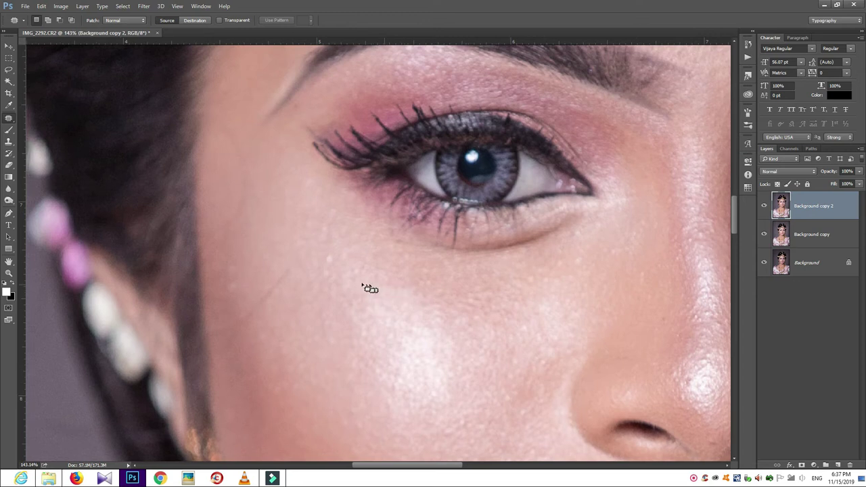
Step: Patch a spot higher on the cheek, discarding the unfinished outlines
mouse_move(338, 292)
left_mouse_down()
mouse_move(325, 273)
mouse_move(309, 275)
left_mouse_up()
left_click_drag(339, 236, 294, 215)
left_click(324, 192)
left_click_drag(254, 184, 271, 203)
left_click_drag(296, 279, 249, 304)
left_click_drag(283, 299, 294, 332)
Step: Patch the remaining lower-cheek blemishes with skin below them
left_click_drag(248, 312, 247, 362)
key("ctrl+d")
mouse_move(222, 374)
left_mouse_down()
mouse_move(257, 329)
mouse_move(276, 364)
left_mouse_up()
key("ctrl+d")
key("ctrl+d")
left_click_drag(288, 329, 257, 326)
left_click_drag(321, 379, 268, 316)
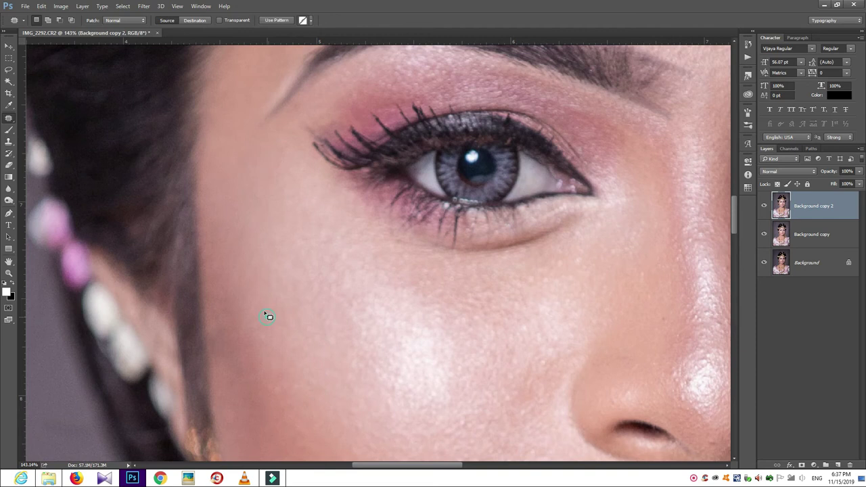
Step: Fit the whole portrait in the window with Ctrl+0 and zoom to inspect the face
scroll(268, 319, "down", 2)
scroll(268, 318, "down", 2)
scroll(269, 319, "down", 1)
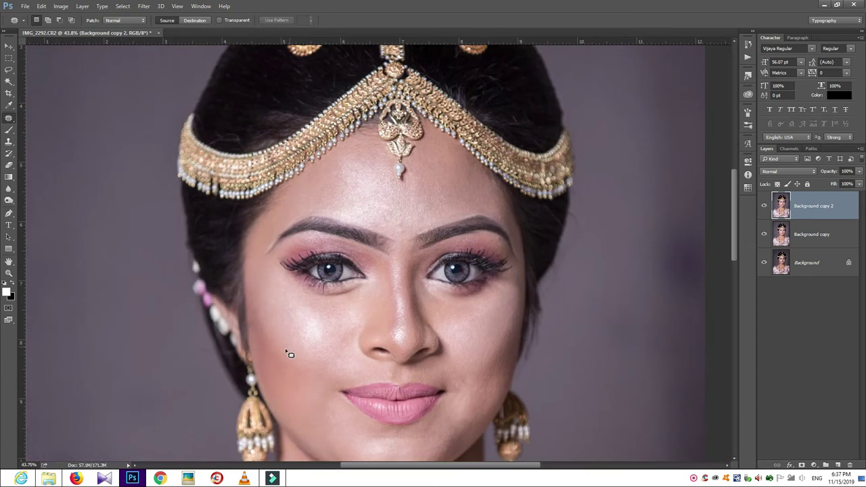
key("ctrl+0")
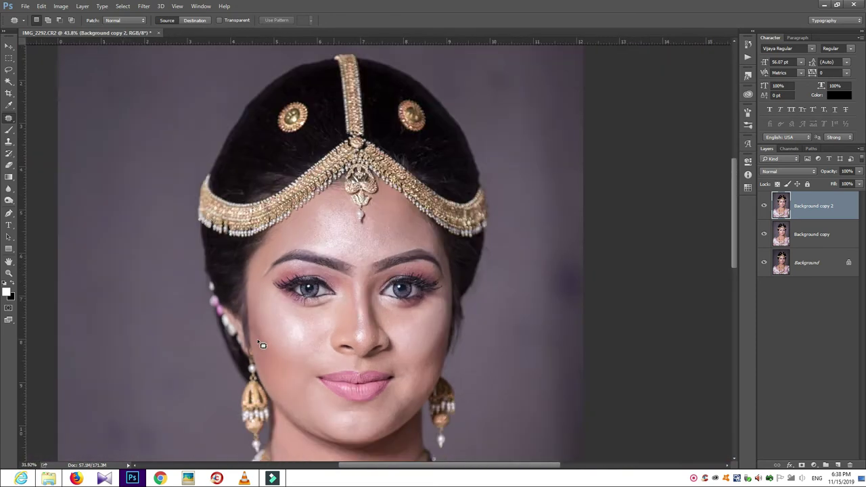
scroll(404, 244, "up", 1)
scroll(399, 244, "up", 1)
scroll(394, 245, "up", 1)
scroll(393, 246, "up", 1)
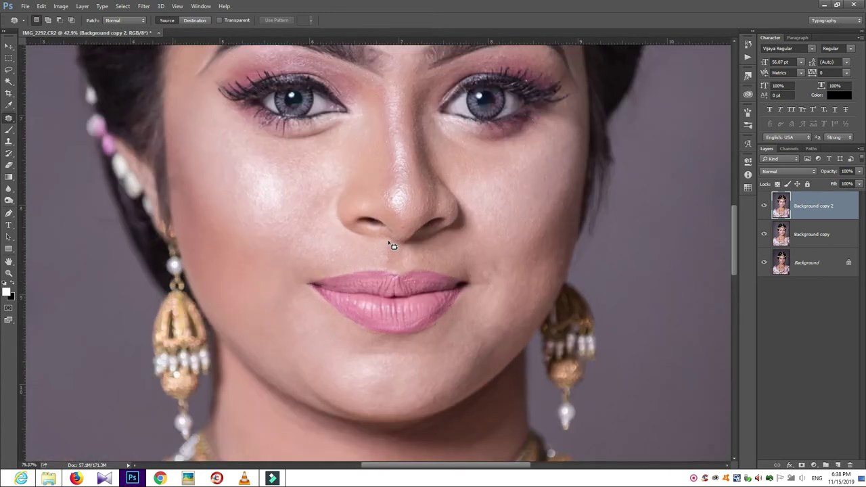
scroll(393, 246, "up", 1)
scroll(379, 257, "up", 1)
scroll(349, 312, "up", 1)
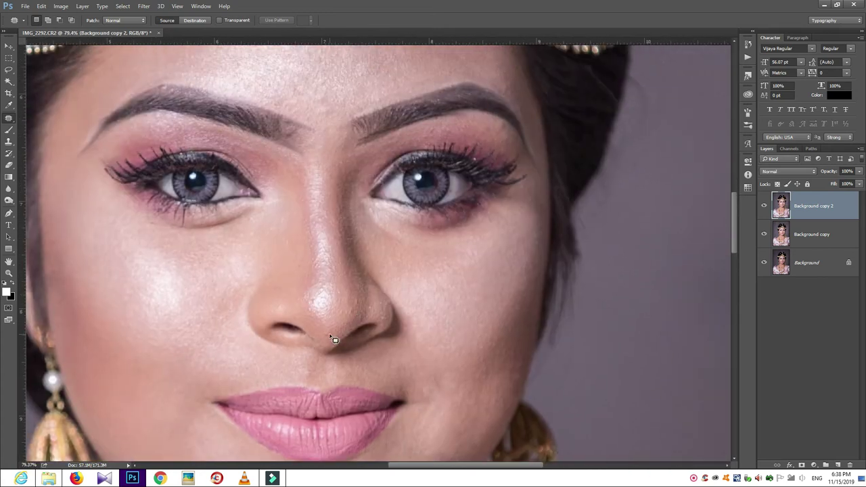
scroll(332, 337, "up", 1)
scroll(331, 334, "up", 1)
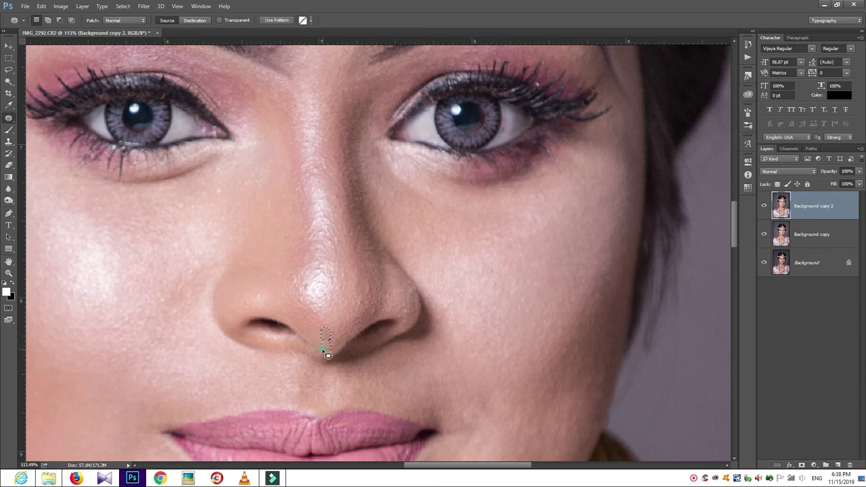
Step: Patch the small spot just below the nose
scroll(332, 351, "down", 1)
left_click(303, 387)
left_click(304, 385)
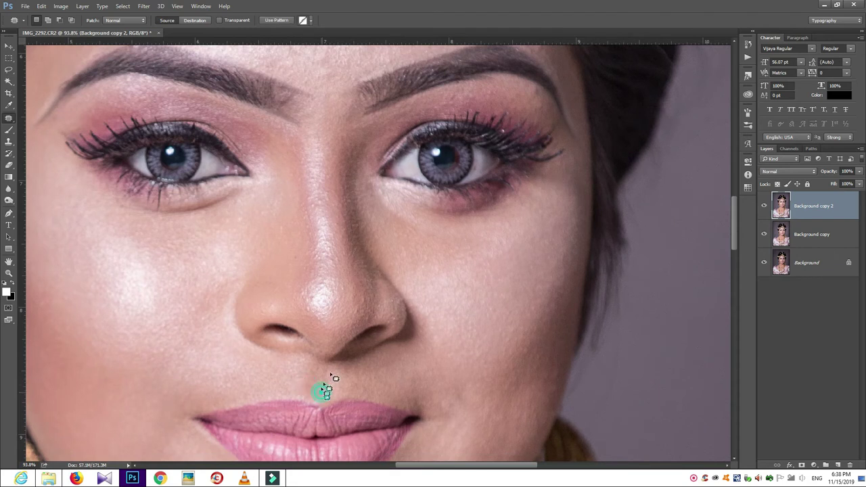
scroll(331, 374, "down", 1)
scroll(331, 375, "down", 1)
scroll(331, 374, "down", 1)
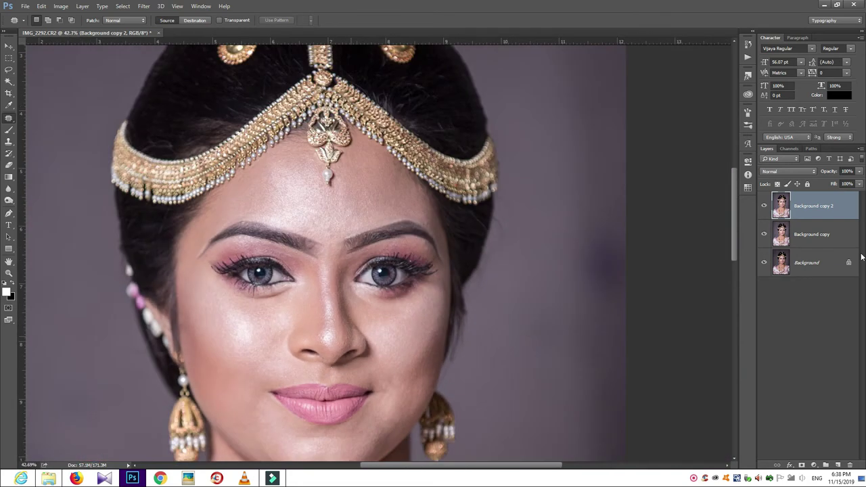
Step: Duplicate Background copy 2 into copies 3, 4 and 5, hiding Background copy 5
left_click(11, 47)
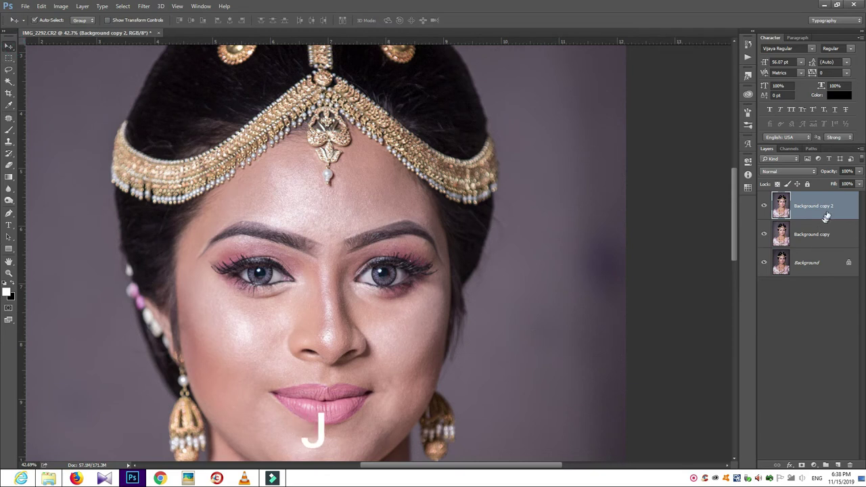
mouse_move(825, 212)
left_mouse_down()
mouse_move(826, 400)
mouse_move(838, 465)
left_mouse_up()
left_click_drag(824, 220, 838, 465)
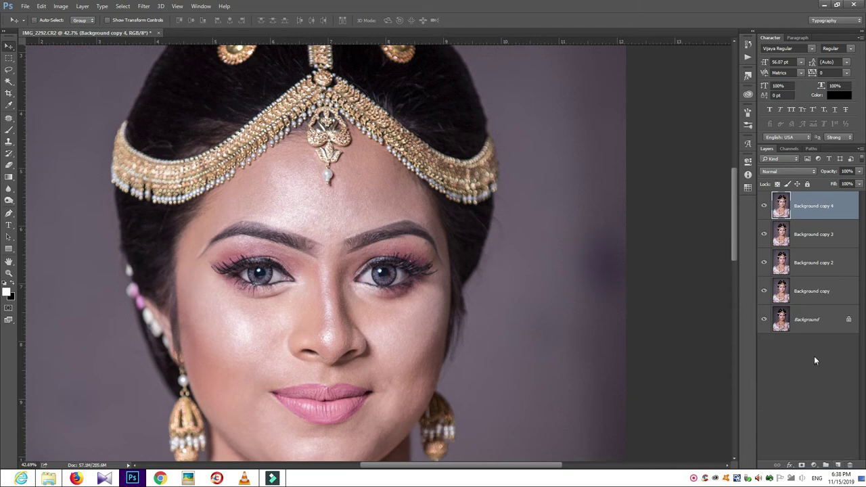
key("ctrl+j")
left_click(765, 207)
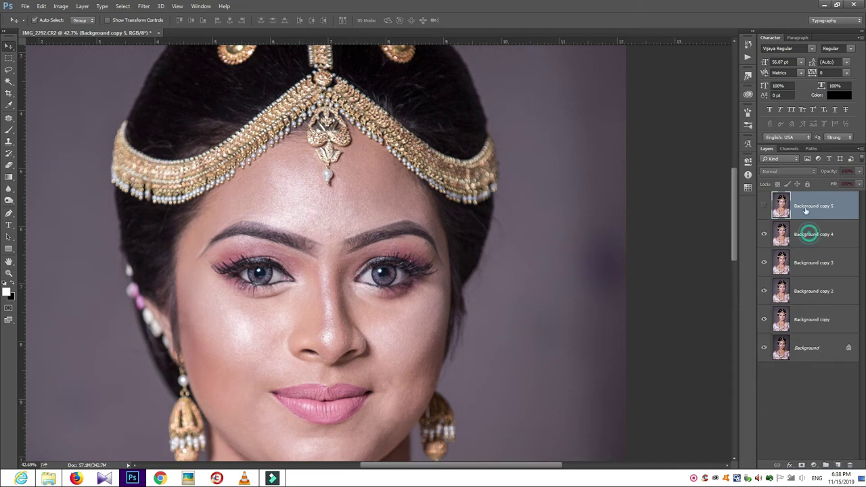
Step: Apply a Gaussian Blur to Background copy 4
left_click(812, 234)
left_click(144, 7)
mouse_move(148, 105)
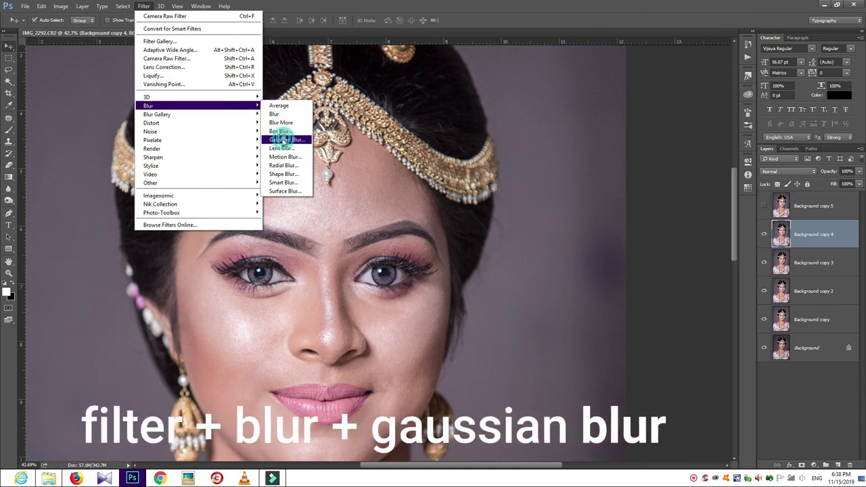
left_click(286, 139)
left_click_drag(57, 261, 58, 263)
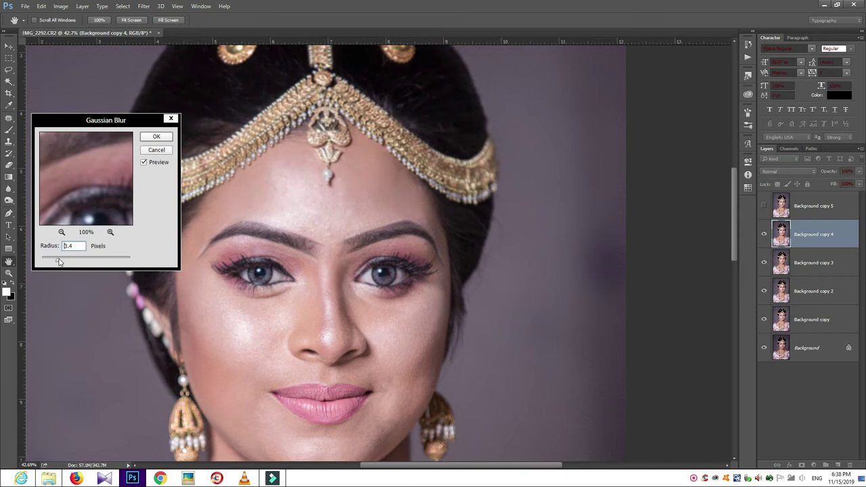
left_click(157, 138)
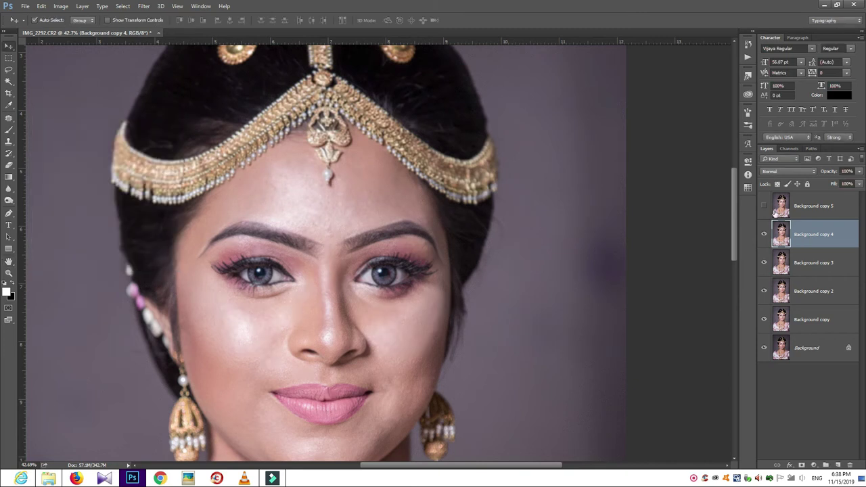
Step: Apply Image onto Background copy 5 from Background copy 4 with Subtract, Scale 2, Offset 128
left_click(764, 205)
left_click(818, 205)
left_click(60, 7)
left_click(86, 136)
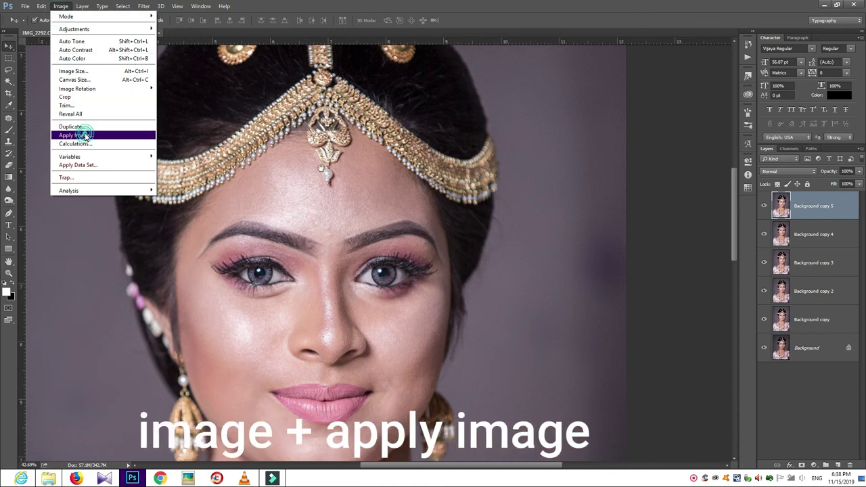
left_click(572, 137)
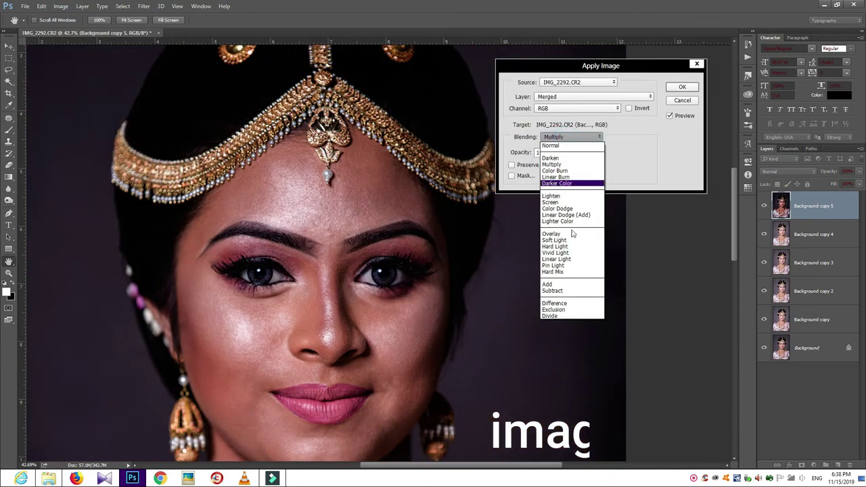
left_click(553, 290)
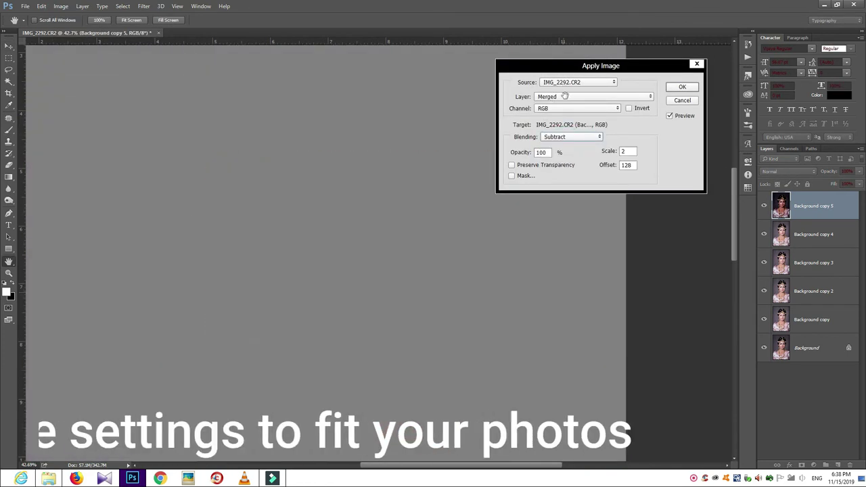
left_click(565, 96)
left_click(564, 124)
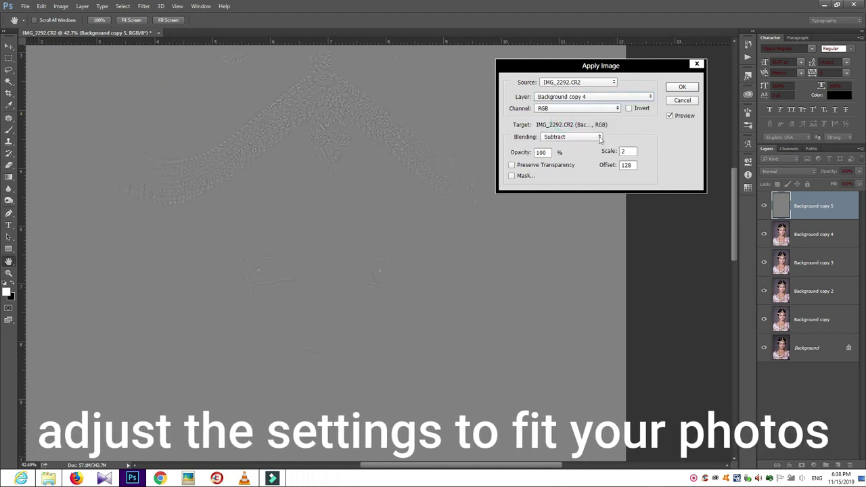
left_click(683, 88)
Step: Set Background copy 5's blend mode to Linear Light
left_click(788, 171)
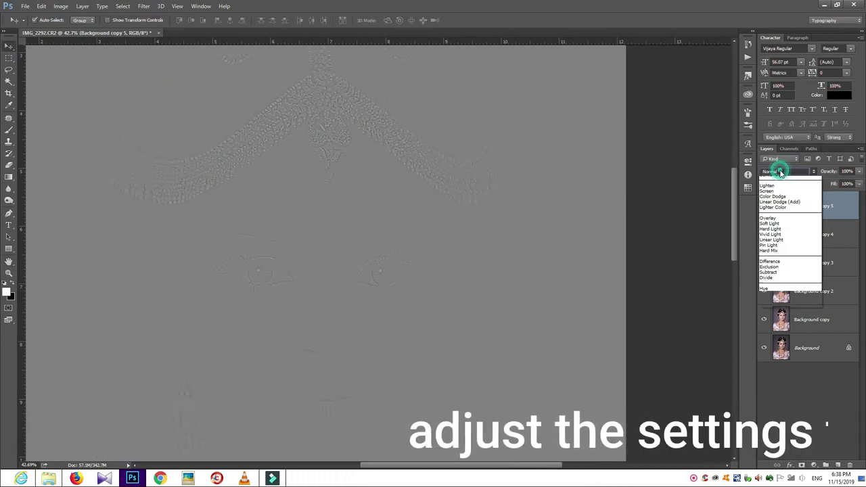
left_click(771, 281)
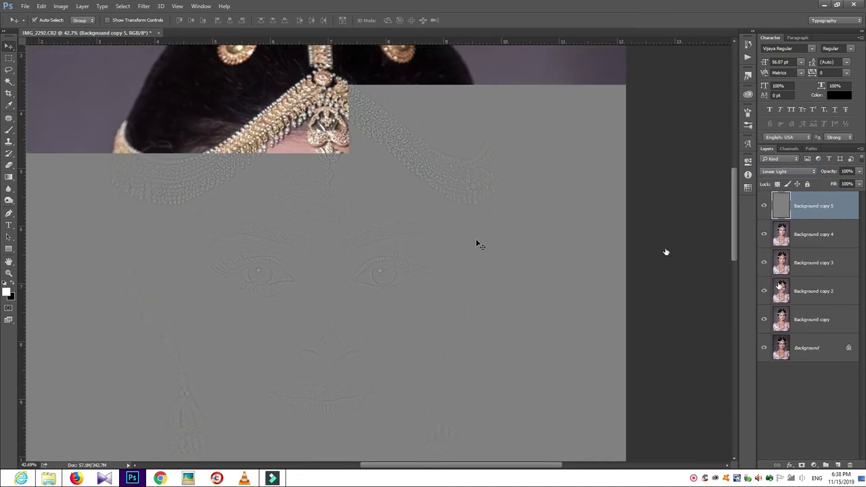
scroll(330, 250, "up", 3)
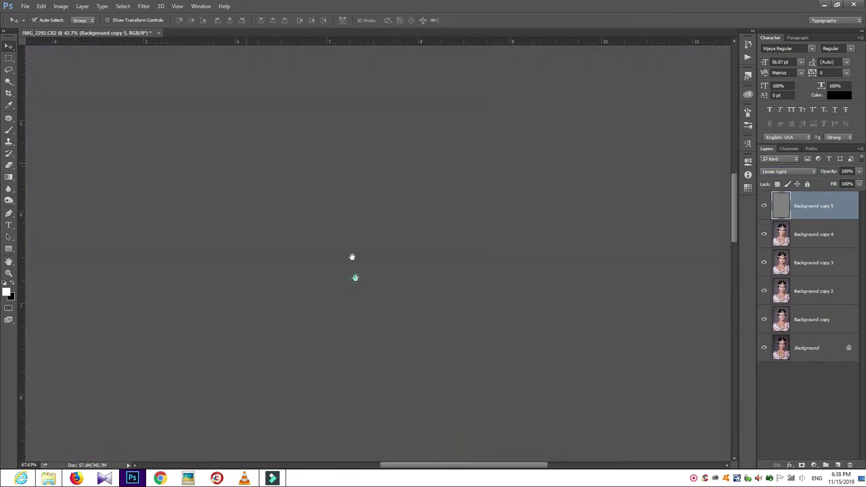
Step: Lasso the right cheek from under the eye to the jaw and feather it 27 pixels
left_click_drag(358, 277, 316, 159)
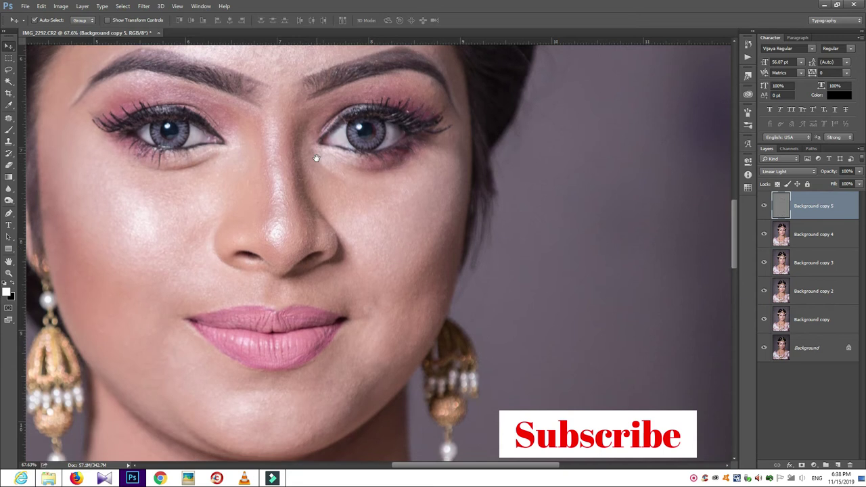
left_click(820, 231)
key("l")
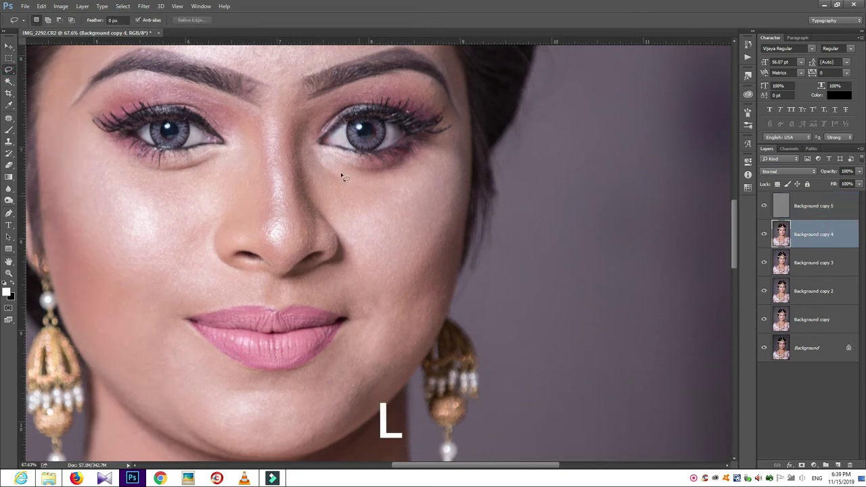
left_click_drag(452, 141, 354, 171)
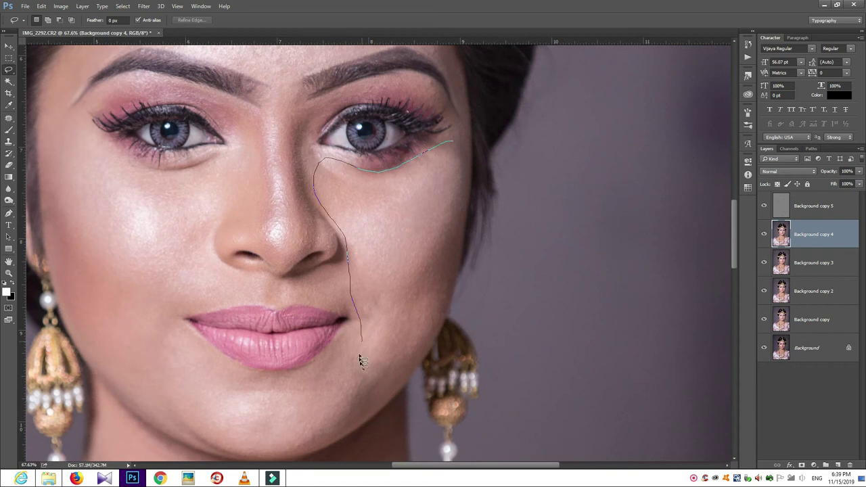
left_click_drag(428, 348, 466, 218)
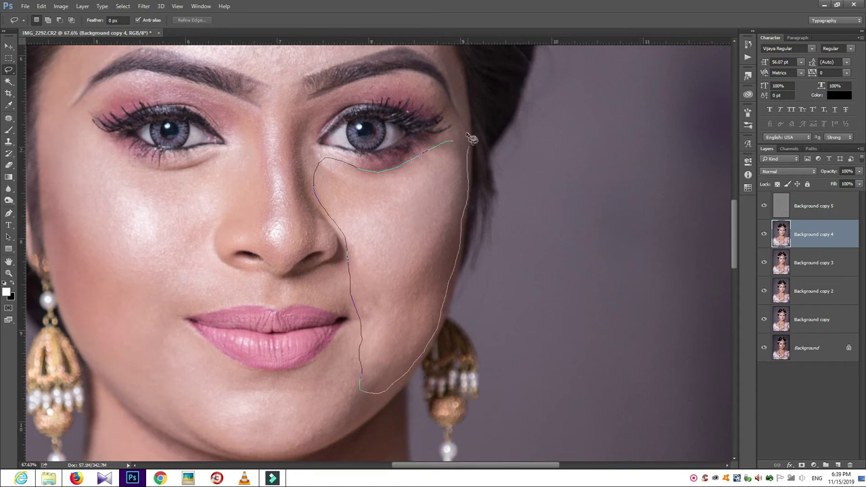
left_click_drag(445, 144, 448, 142)
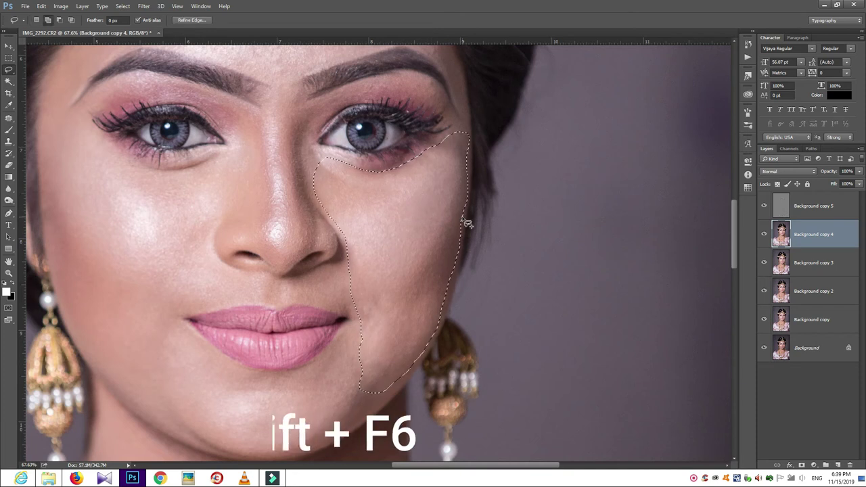
key("shift+F6")
left_click(337, 153)
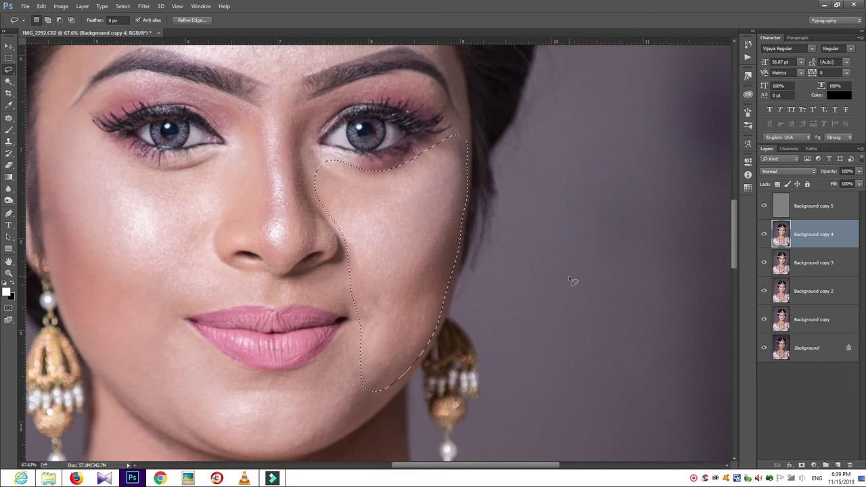
left_click(144, 7)
mouse_move(148, 106)
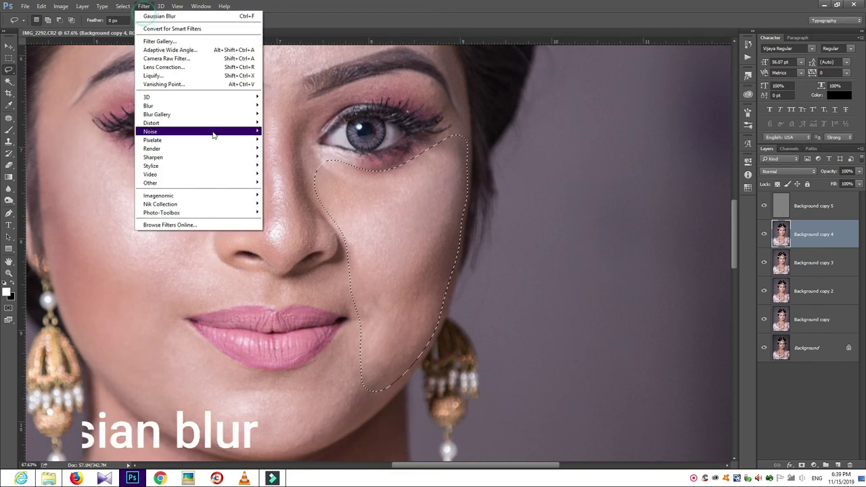
Step: Blur the feathered right-cheek selection with a 19.6-pixel Gaussian Blur
left_click(283, 139)
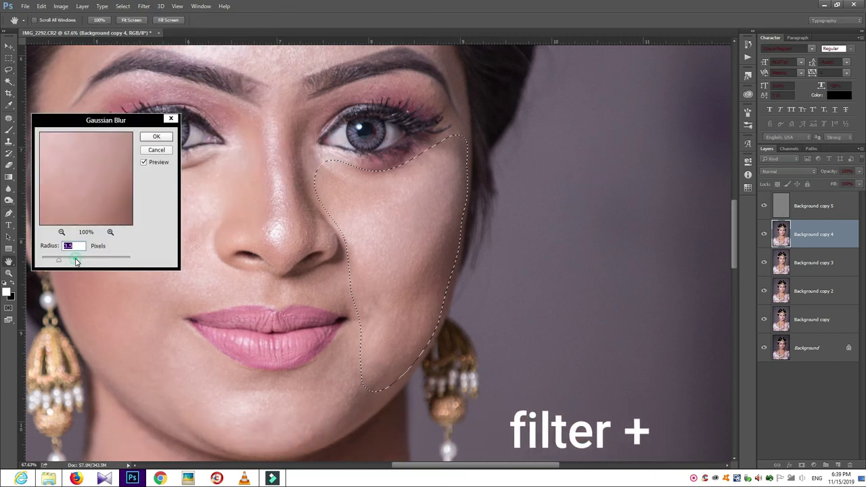
left_click_drag(79, 256, 83, 263)
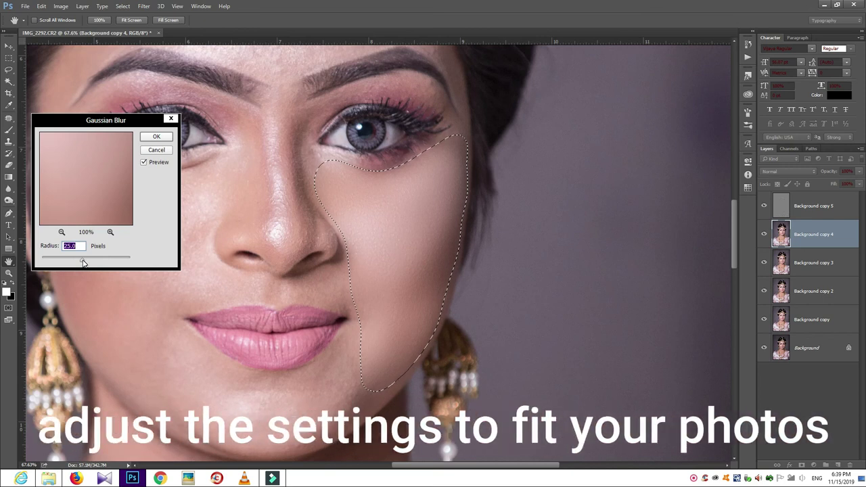
left_click_drag(80, 263, 93, 260)
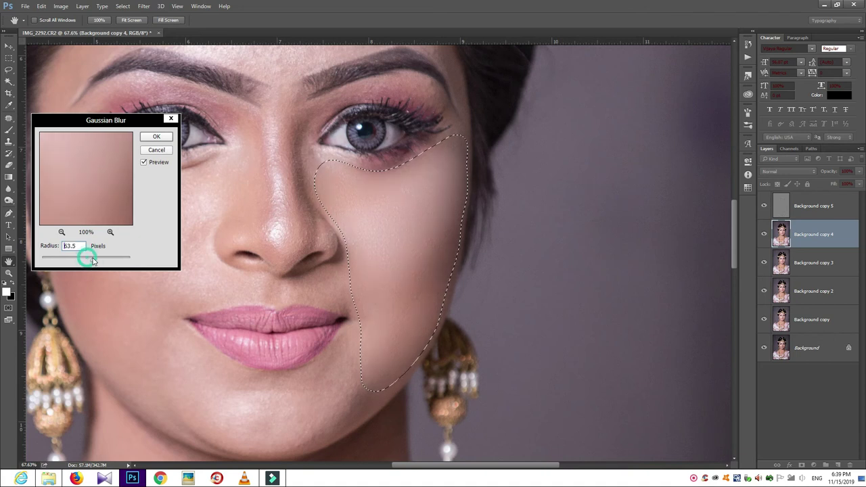
left_click(91, 263)
left_click_drag(92, 262, 88, 263)
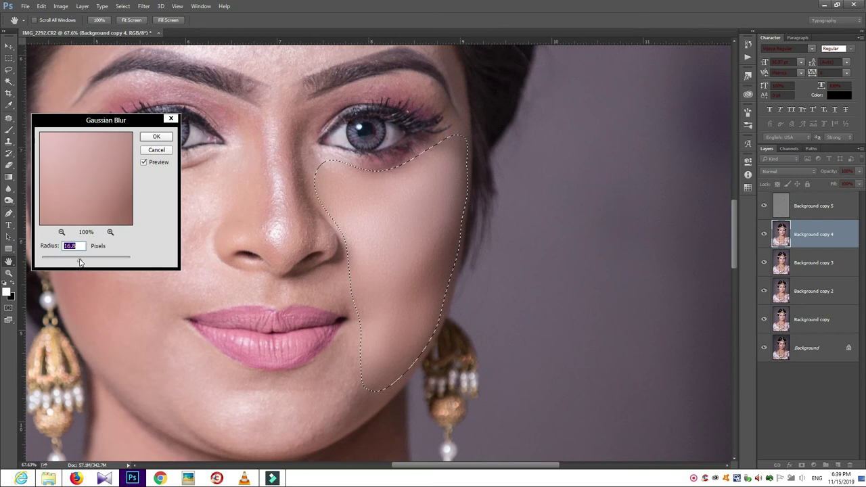
left_click_drag(80, 263, 81, 262)
left_click(156, 136)
Step: Select and blur the left-side cheek from under the eye down to the jaw edge
left_click(222, 239)
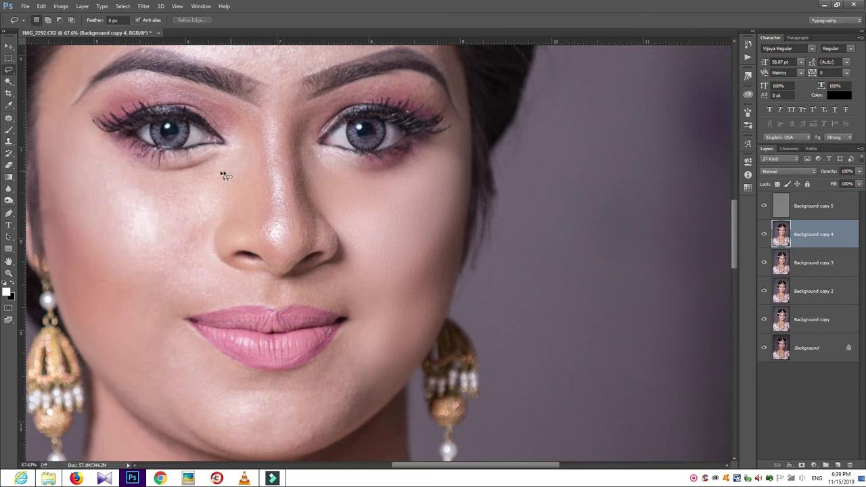
left_click_drag(222, 161, 138, 167)
left_click_drag(103, 140, 54, 137)
mouse_move(48, 185)
left_mouse_down()
mouse_move(66, 299)
mouse_move(126, 381)
mouse_move(176, 396)
left_mouse_up()
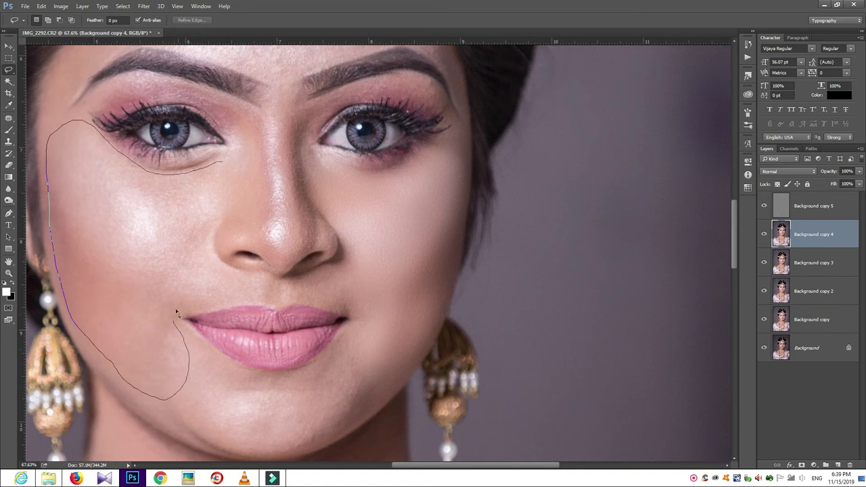
mouse_move(192, 278)
left_mouse_down()
mouse_move(218, 208)
mouse_move(222, 162)
left_mouse_up()
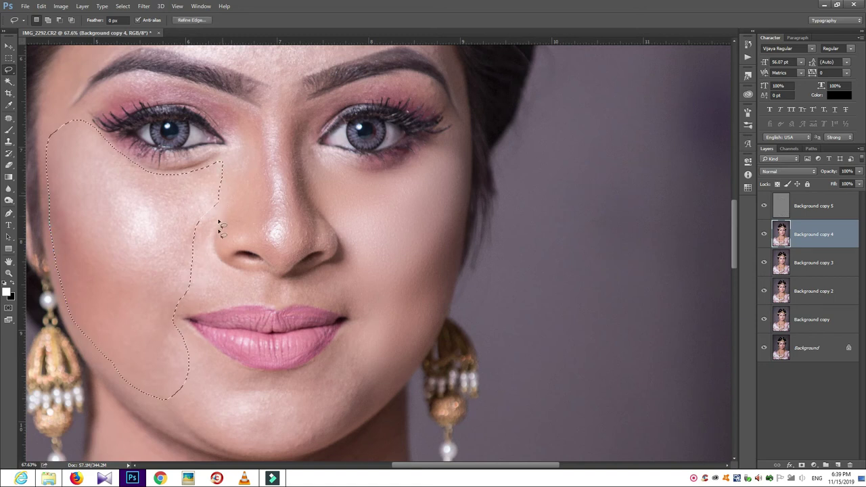
mouse_move(216, 201)
left_mouse_down()
mouse_move(203, 277)
mouse_move(170, 309)
mouse_move(138, 245)
mouse_move(155, 238)
left_mouse_up()
left_click_drag(86, 311, 161, 408)
mouse_move(66, 135)
left_mouse_down()
mouse_move(44, 159)
mouse_move(45, 203)
left_mouse_up()
left_click_drag(49, 247, 56, 277)
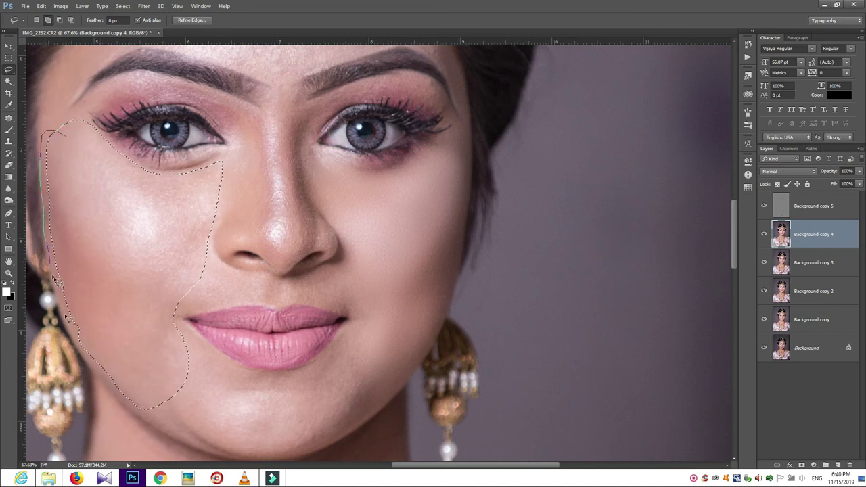
left_click_drag(54, 278, 67, 318)
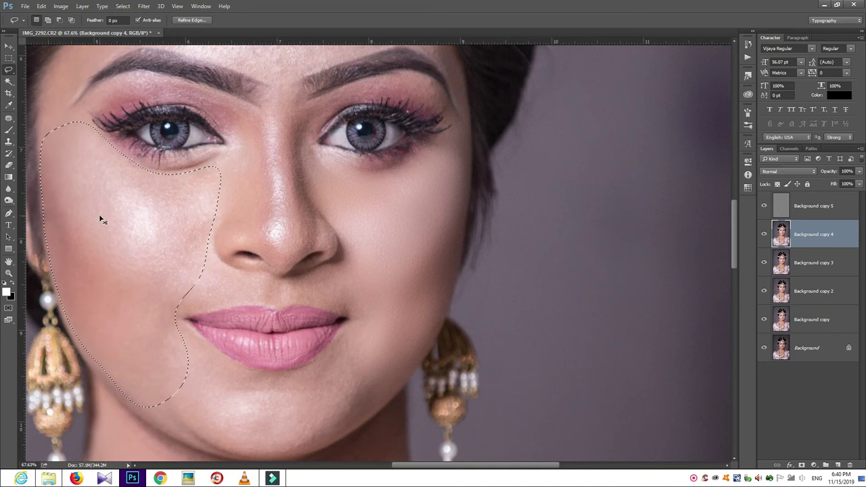
left_click(291, 160)
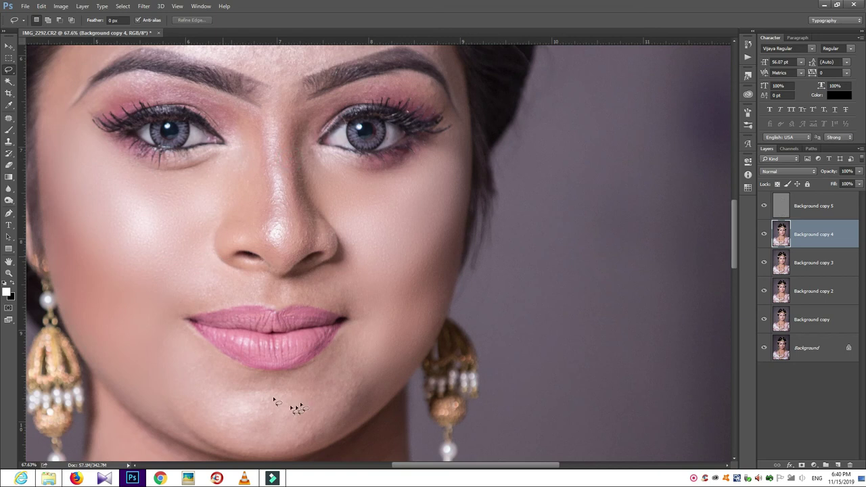
Step: Select and blur the chin below the lower lip, then deselect
left_click_drag(327, 352, 299, 373)
mouse_move(219, 353)
left_mouse_down()
mouse_move(195, 340)
mouse_move(287, 460)
mouse_move(331, 440)
mouse_move(365, 359)
mouse_move(346, 331)
left_mouse_up()
left_click_drag(340, 361, 341, 362)
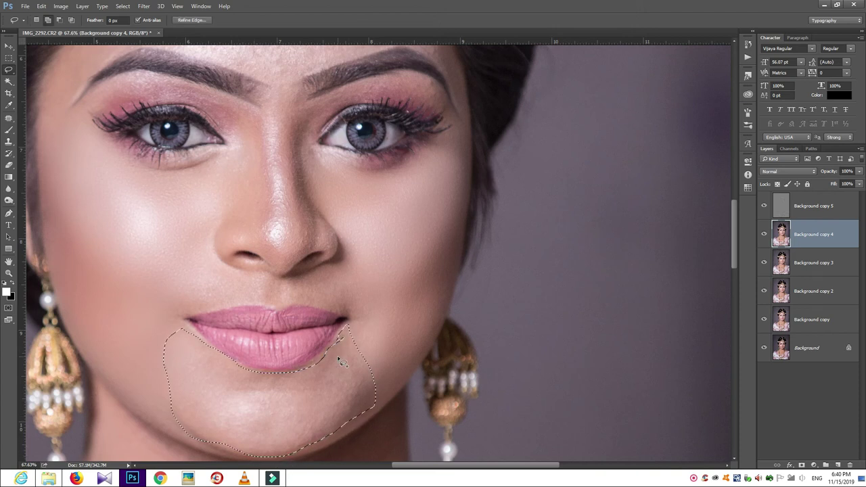
key("ctrl+d")
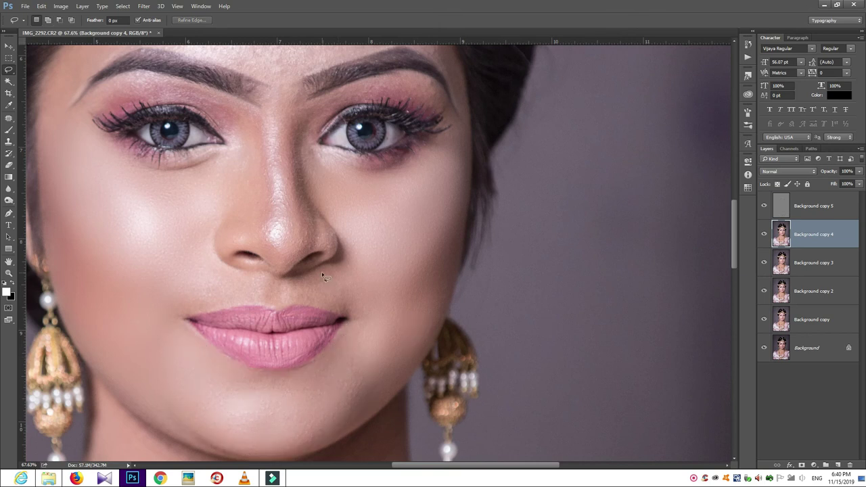
scroll(325, 281, "up", 1)
Step: Select and blur the skin above the upper lip, then deselect
left_click_drag(359, 315, 337, 265)
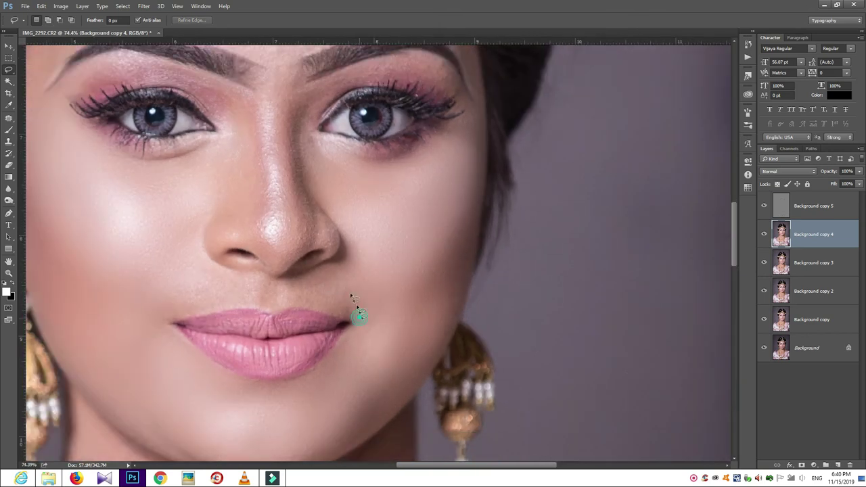
left_click_drag(262, 276, 168, 323)
left_click_drag(232, 310, 347, 318)
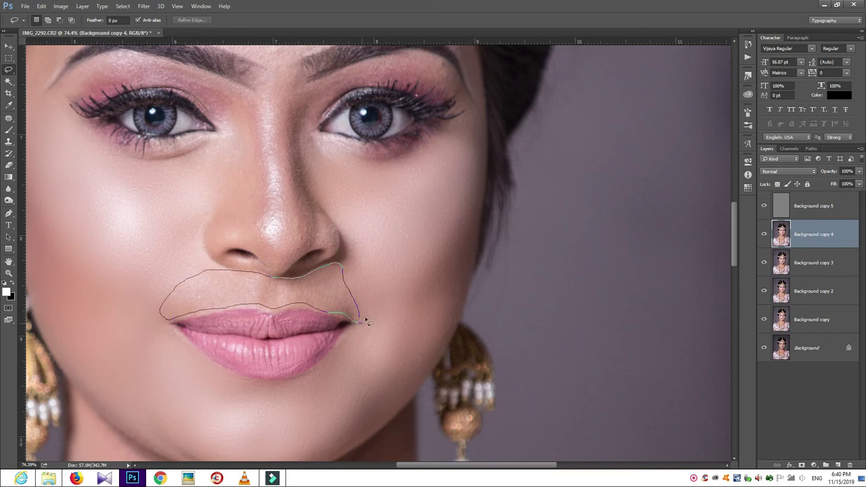
left_click_drag(352, 285, 352, 286)
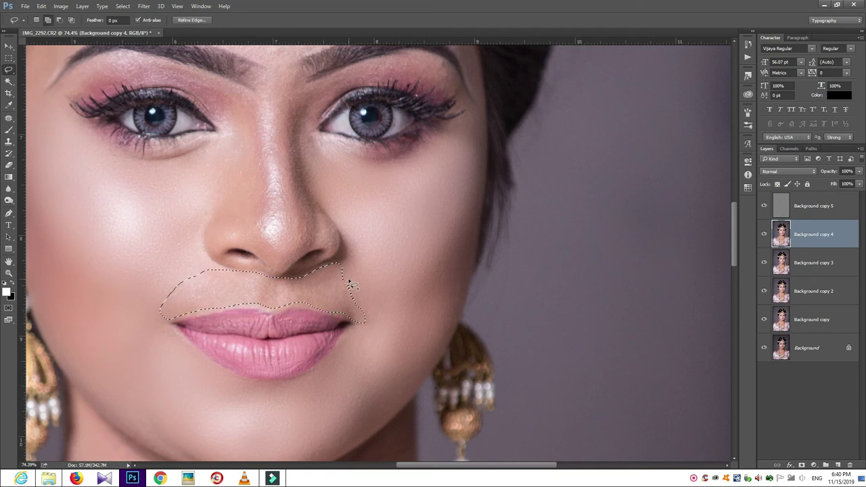
left_click(400, 287)
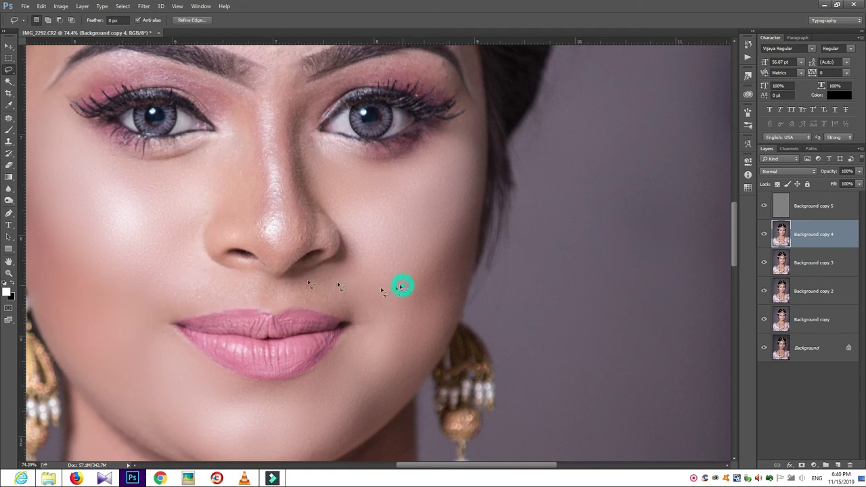
Step: Lasso the forehead between the headpiece and the brows
left_click_drag(280, 110, 282, 295)
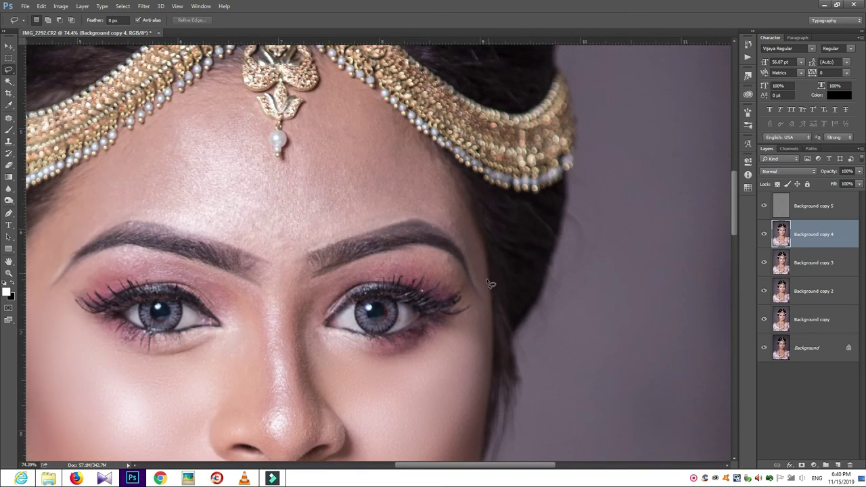
mouse_move(486, 285)
left_mouse_down()
mouse_move(475, 211)
mouse_move(428, 147)
left_mouse_up()
left_click_drag(316, 96, 304, 96)
left_click_drag(269, 150, 267, 136)
mouse_move(174, 111)
left_mouse_down()
mouse_move(143, 138)
mouse_move(129, 174)
mouse_move(220, 237)
mouse_move(251, 249)
mouse_move(356, 230)
left_mouse_up()
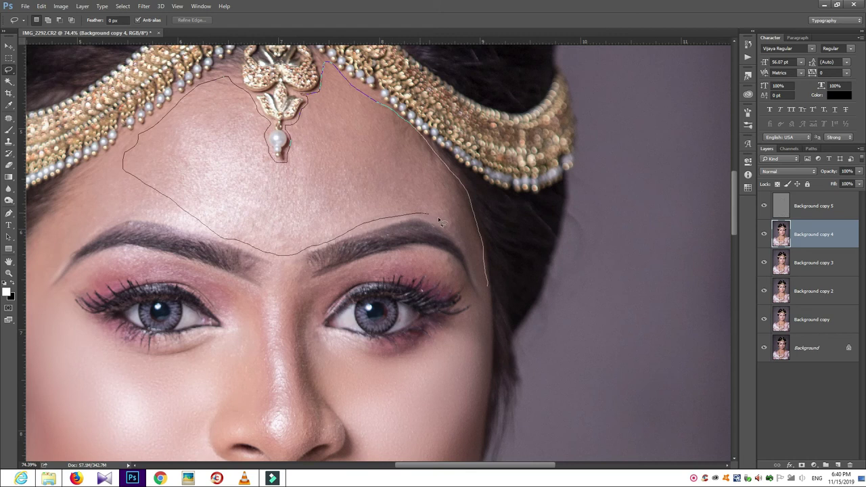
left_click_drag(487, 293, 486, 291)
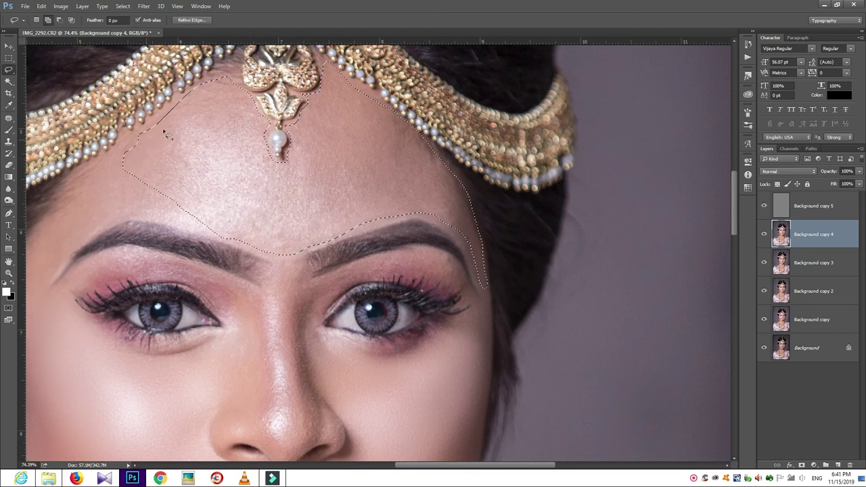
mouse_move(165, 116)
left_mouse_down()
mouse_move(40, 229)
mouse_move(30, 256)
mouse_move(120, 232)
mouse_move(272, 249)
mouse_move(222, 131)
left_mouse_up()
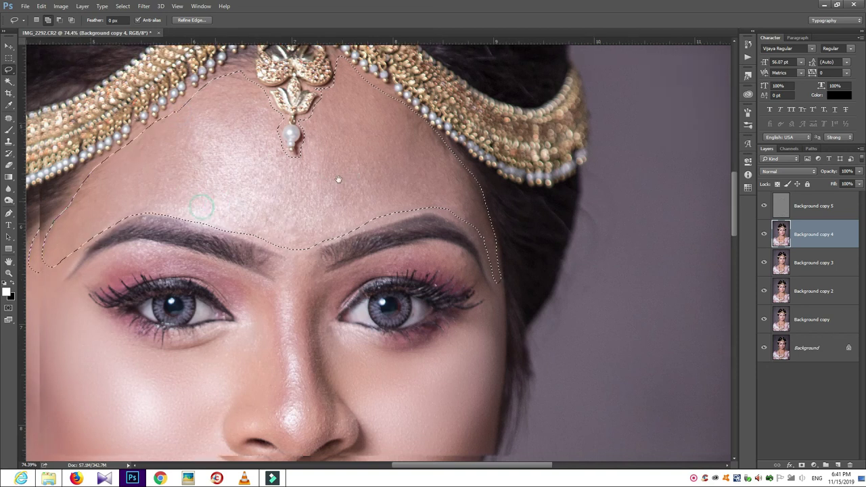
mouse_move(28, 243)
left_mouse_down()
mouse_move(163, 216)
mouse_move(166, 254)
mouse_move(203, 233)
mouse_move(198, 223)
left_mouse_up()
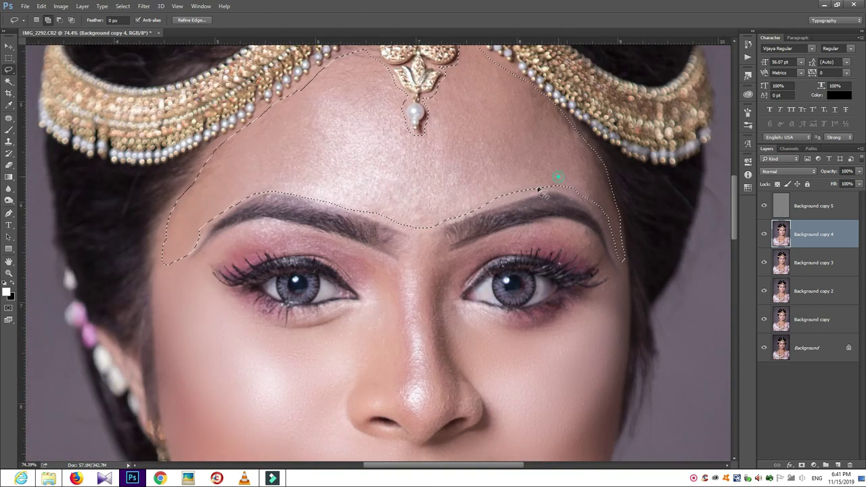
Step: Add the right temple, undo that change twice, and deselect
mouse_move(559, 178)
left_mouse_down()
mouse_move(487, 207)
mouse_move(562, 181)
mouse_move(506, 180)
mouse_move(576, 192)
mouse_move(576, 181)
left_mouse_up()
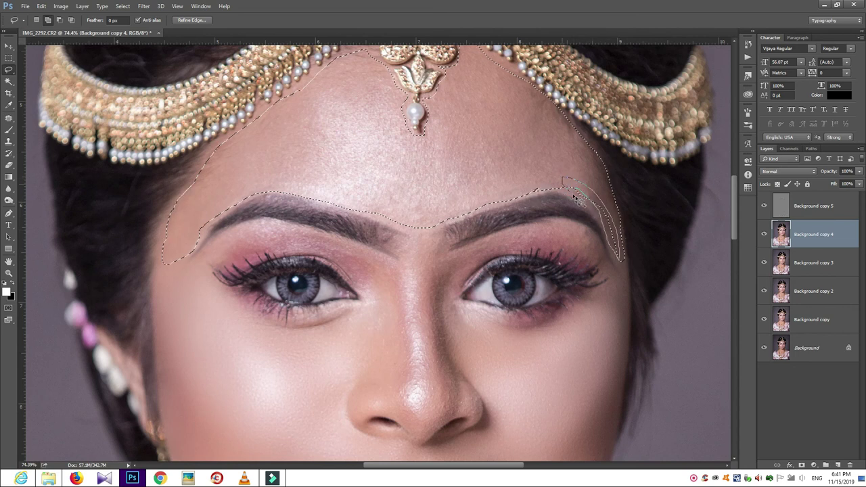
left_click_drag(576, 181, 586, 201)
key("ctrl+alt+z")
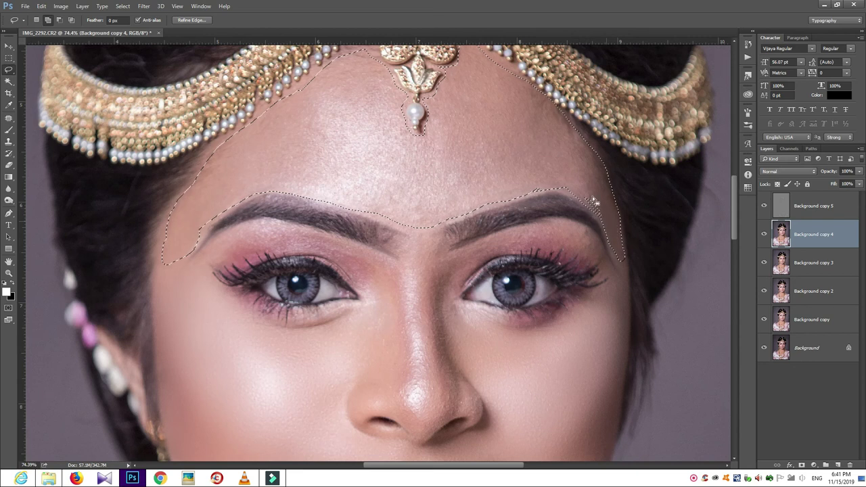
key("ctrl+alt+z")
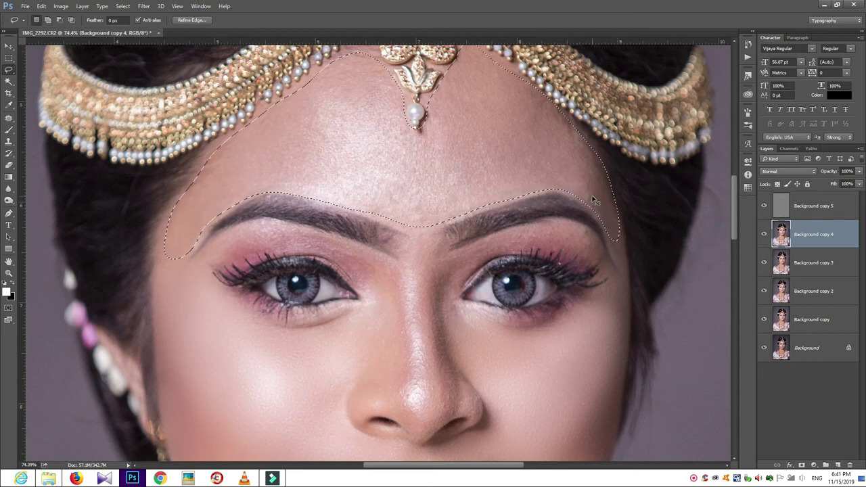
key("ctrl+d")
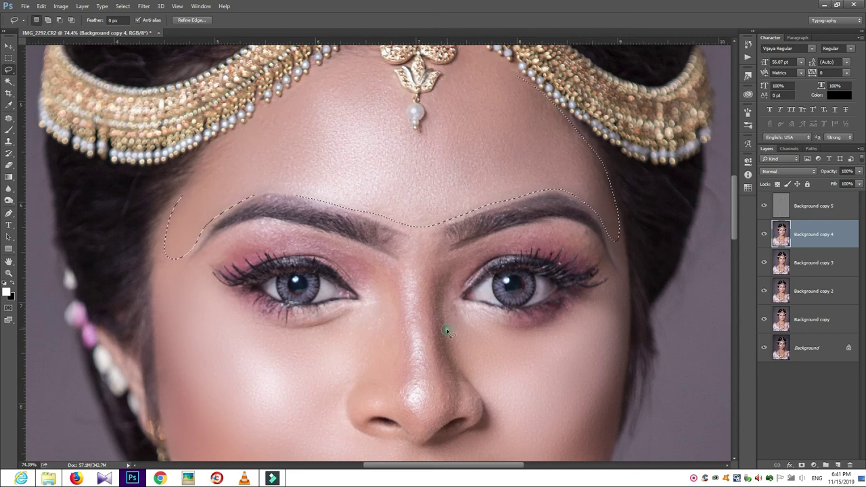
left_click(613, 270)
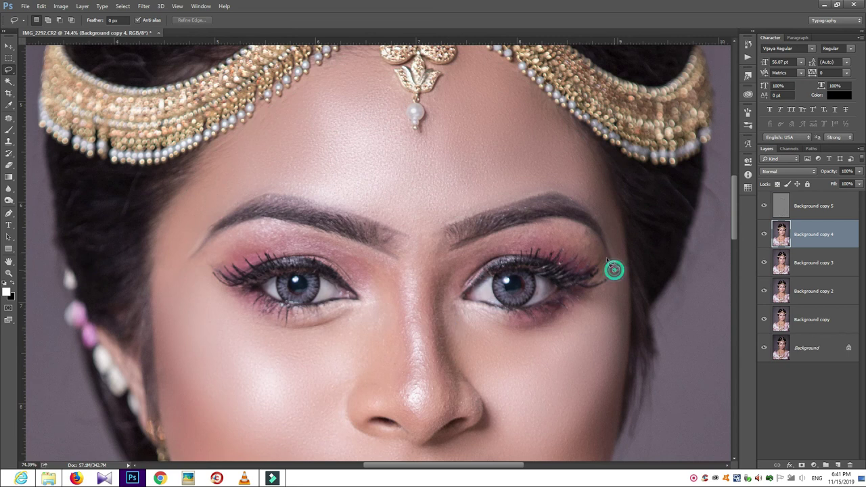
Step: Lasso the eyelid areas below both brows, undo the last outline, and deselect
left_click_drag(524, 233, 450, 289)
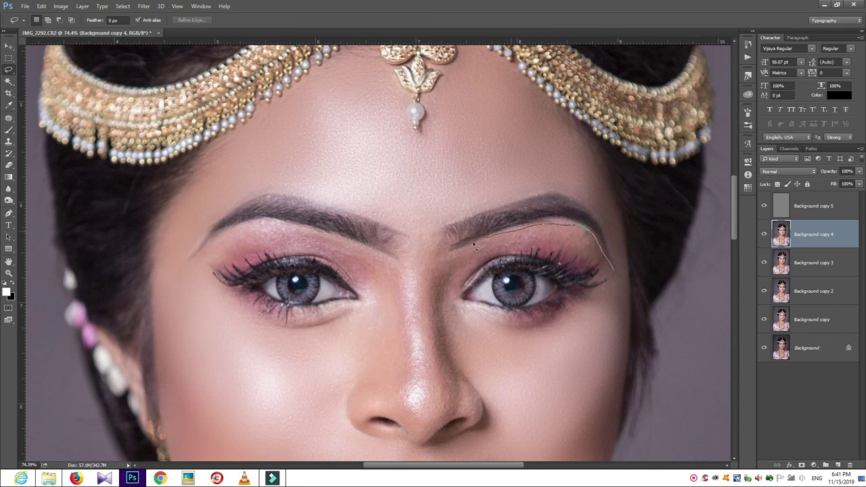
left_click_drag(460, 287, 509, 259)
mouse_move(556, 263)
left_mouse_down()
mouse_move(568, 248)
mouse_move(583, 268)
mouse_move(609, 274)
left_mouse_up()
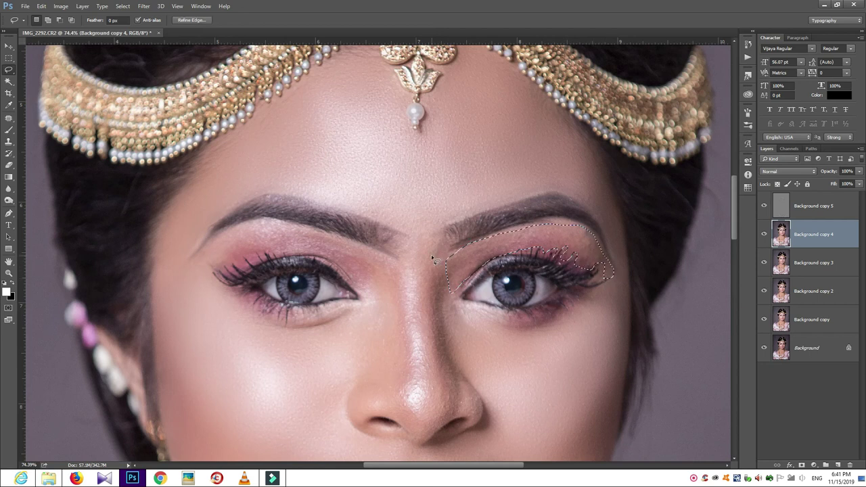
mouse_move(331, 238)
left_mouse_down()
mouse_move(263, 223)
mouse_move(208, 247)
mouse_move(200, 262)
mouse_move(258, 267)
left_mouse_up()
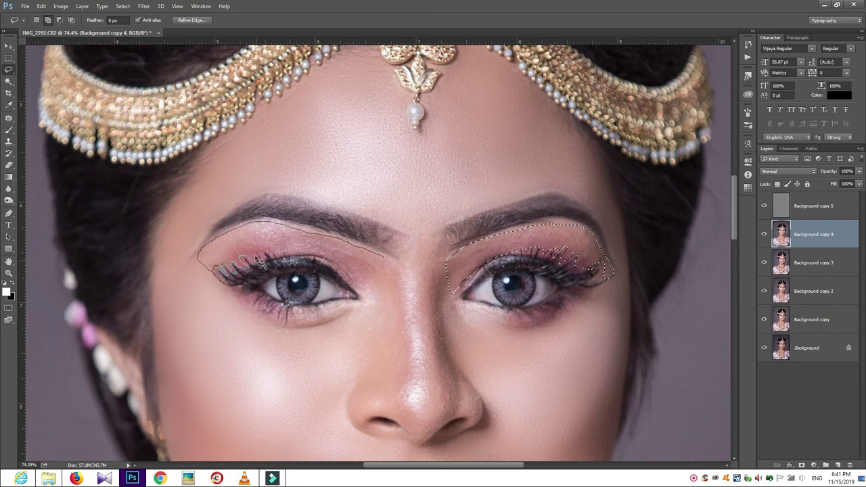
mouse_move(268, 261)
left_mouse_down()
mouse_move(315, 257)
mouse_move(379, 286)
mouse_move(369, 276)
left_mouse_up()
key("ctrl+z")
key("ctrl+d")
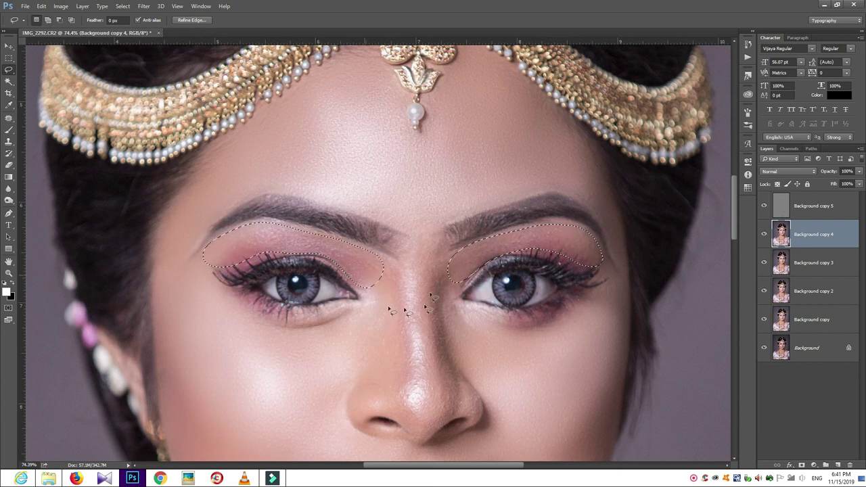
left_click_drag(440, 237, 406, 240)
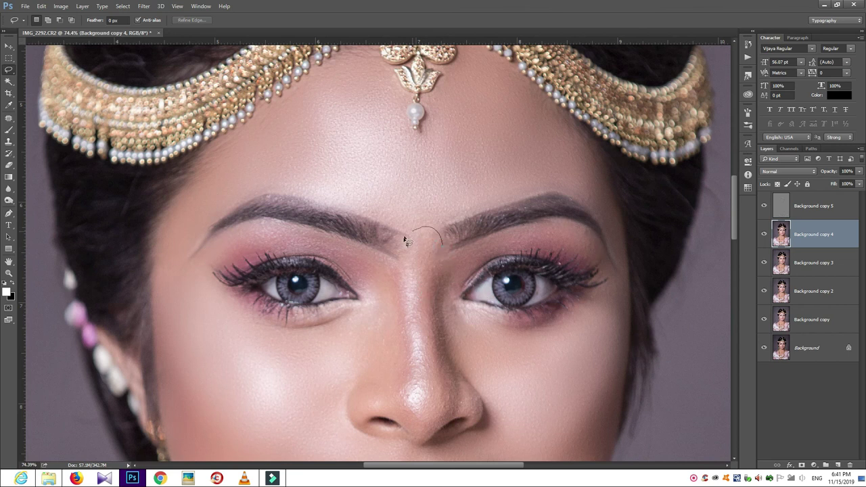
Step: Lasso the nose from between the brows down around the nostrils
left_click_drag(397, 271, 380, 291)
mouse_move(357, 341)
left_mouse_down()
mouse_move(362, 379)
mouse_move(351, 411)
left_mouse_up()
mouse_move(381, 439)
left_mouse_down()
mouse_move(365, 428)
mouse_move(390, 420)
mouse_move(437, 437)
mouse_move(464, 420)
mouse_move(481, 425)
mouse_move(482, 410)
left_mouse_up()
left_click_drag(459, 350, 457, 309)
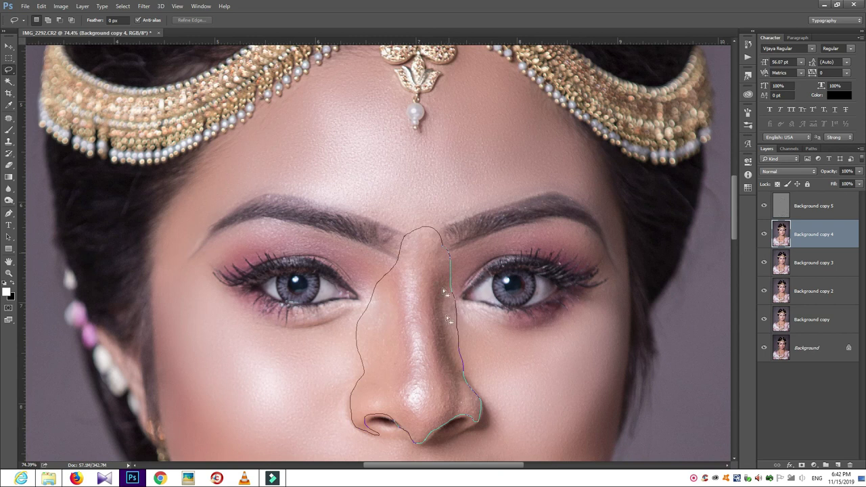
left_click_drag(445, 292, 441, 237)
left_click_drag(450, 436, 419, 414)
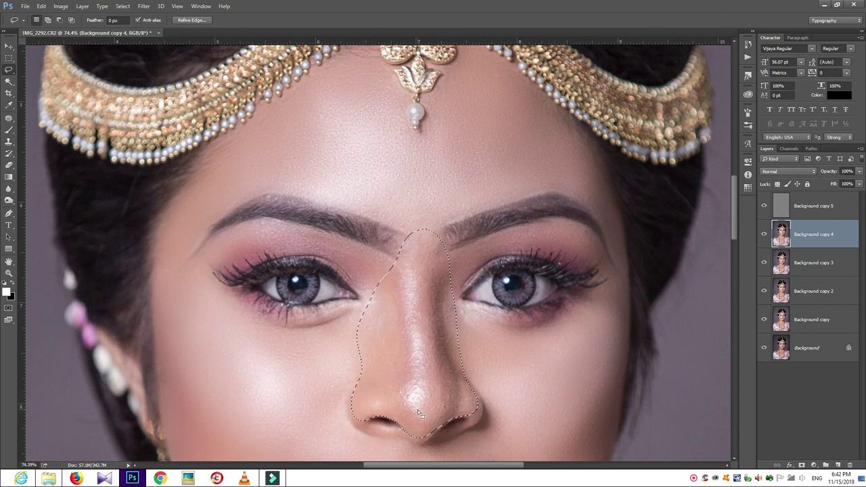
Step: Blur the nose selection with an 11.4-pixel Gaussian Blur, then deselect
left_click(144, 6)
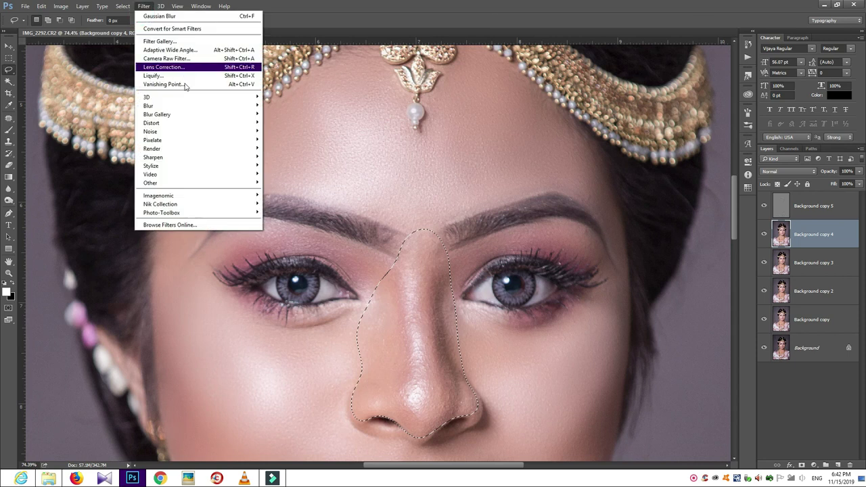
mouse_move(148, 106)
left_click(290, 140)
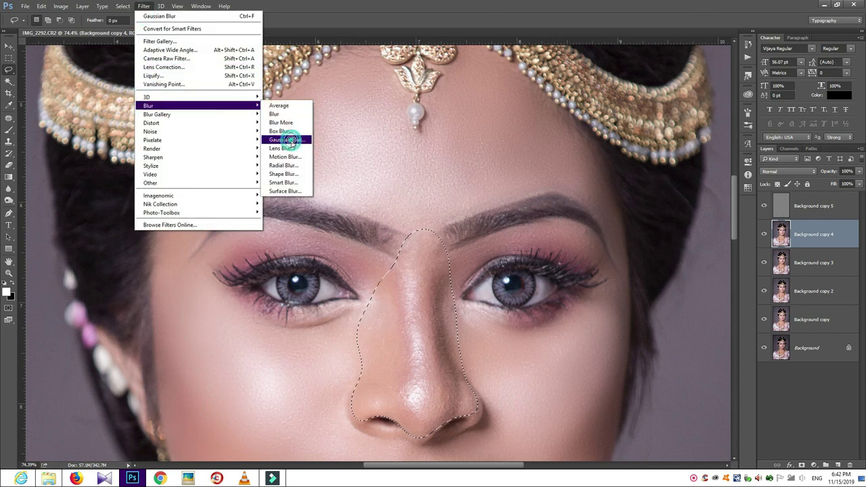
left_click_drag(78, 263, 76, 261)
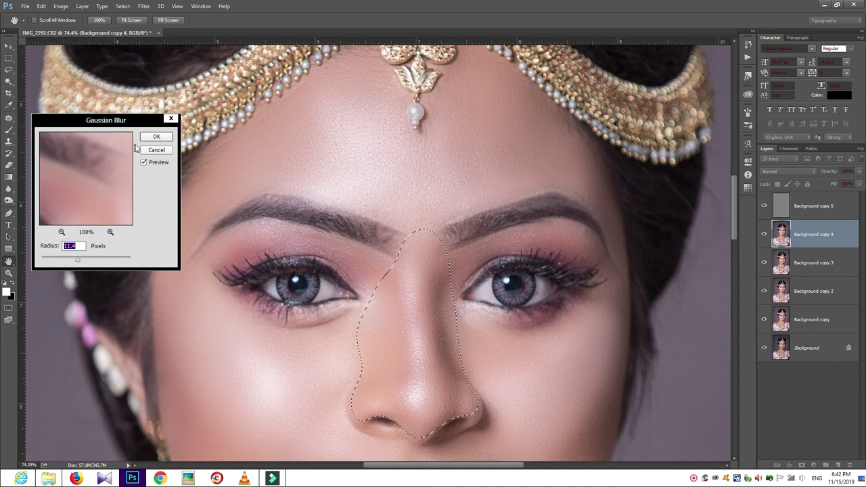
left_click(156, 136)
key("ctrl+d")
scroll(406, 202, "up", 1)
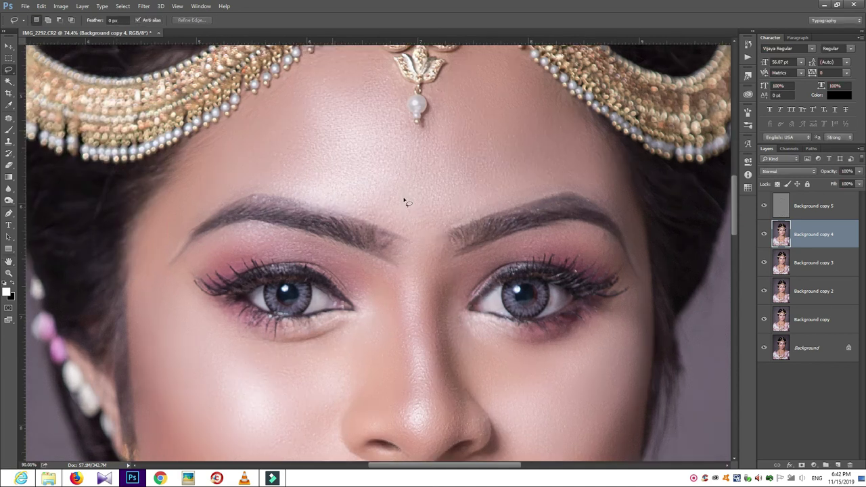
Step: Group Background copy through Background copy 5 into Group 1
scroll(423, 253, "down", 1)
scroll(422, 253, "down", 1)
scroll(415, 280, "down", 1)
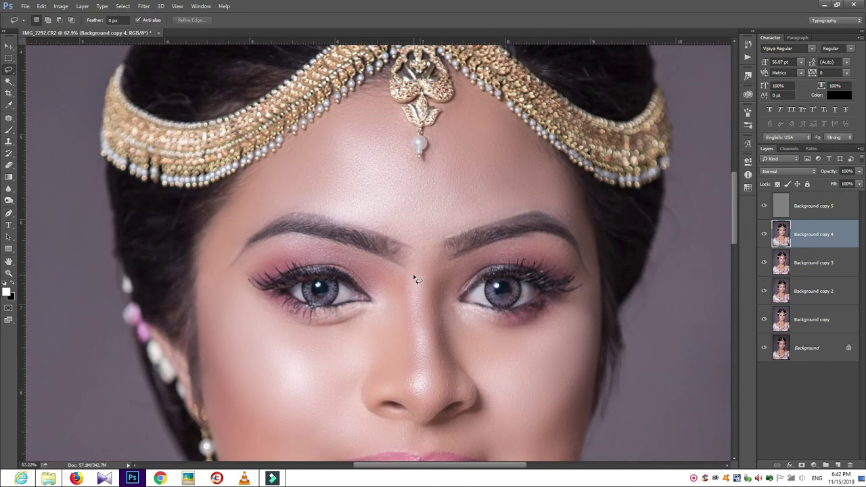
scroll(414, 280, "down", 1)
scroll(415, 280, "down", 1)
scroll(415, 280, "up", 1)
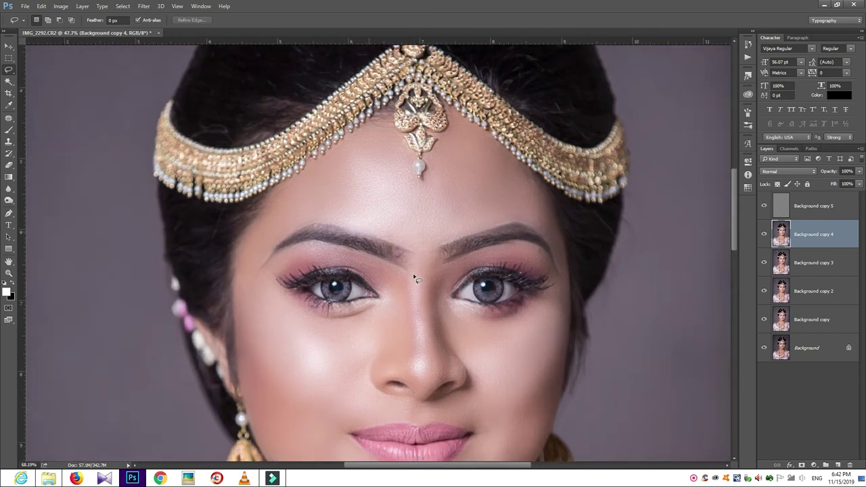
scroll(415, 280, "up", 1)
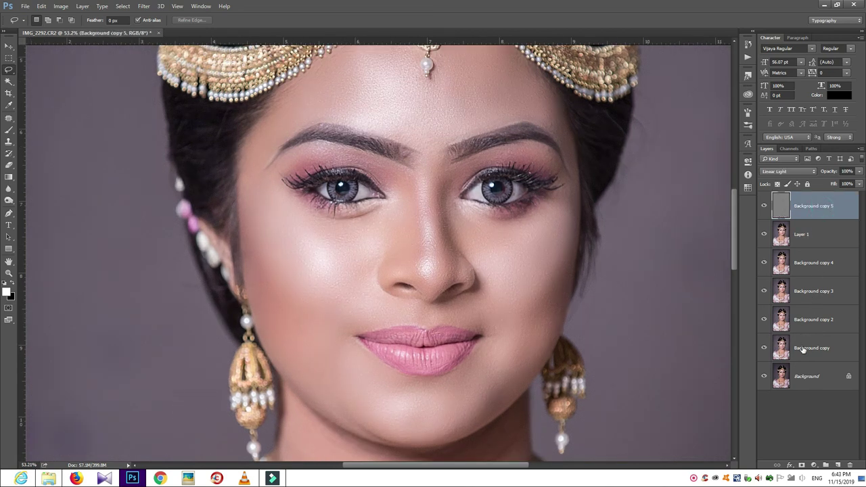
left_click(803, 350, "shift")
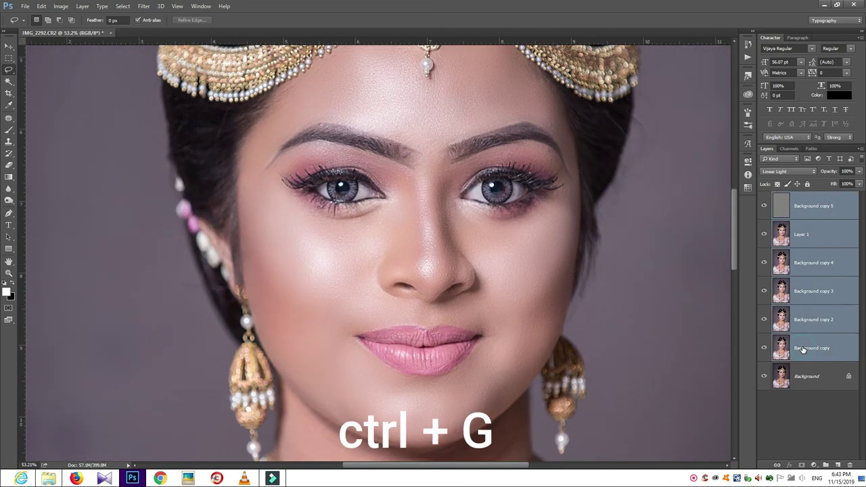
key("ctrl+g")
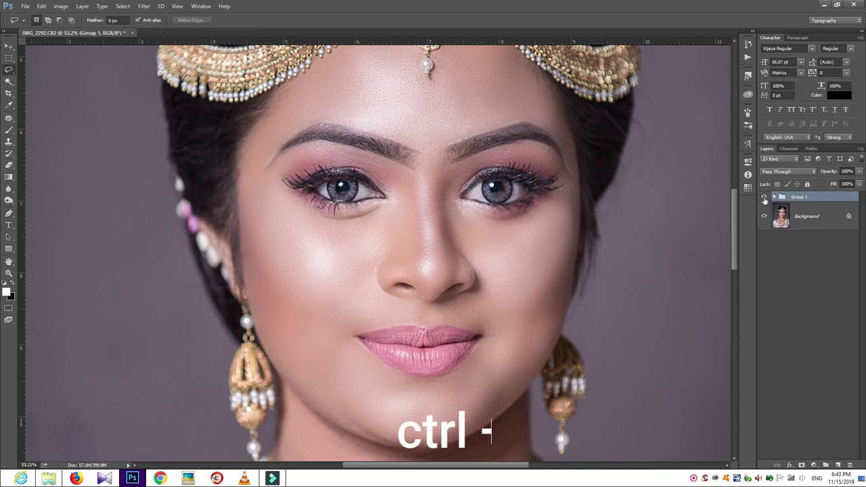
left_click_drag(528, 246, 511, 283)
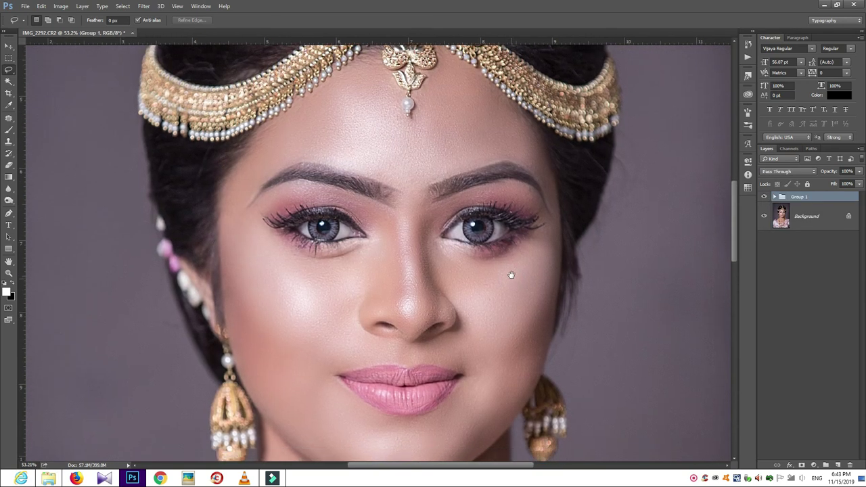
left_click(764, 198)
left_click(764, 197)
left_click(764, 197)
left_click(764, 198)
left_click(764, 198)
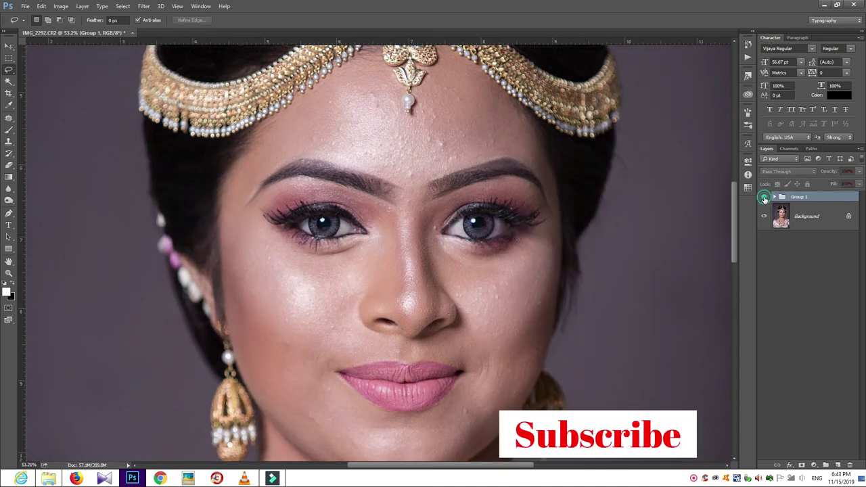
left_click(765, 198)
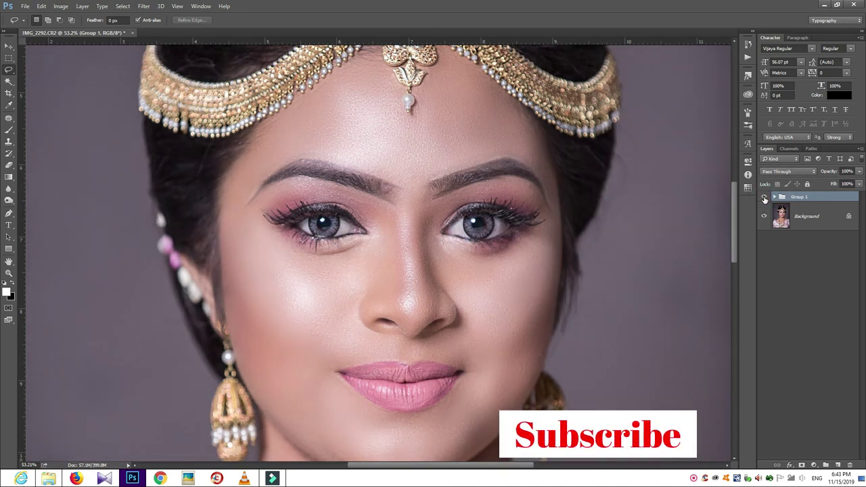